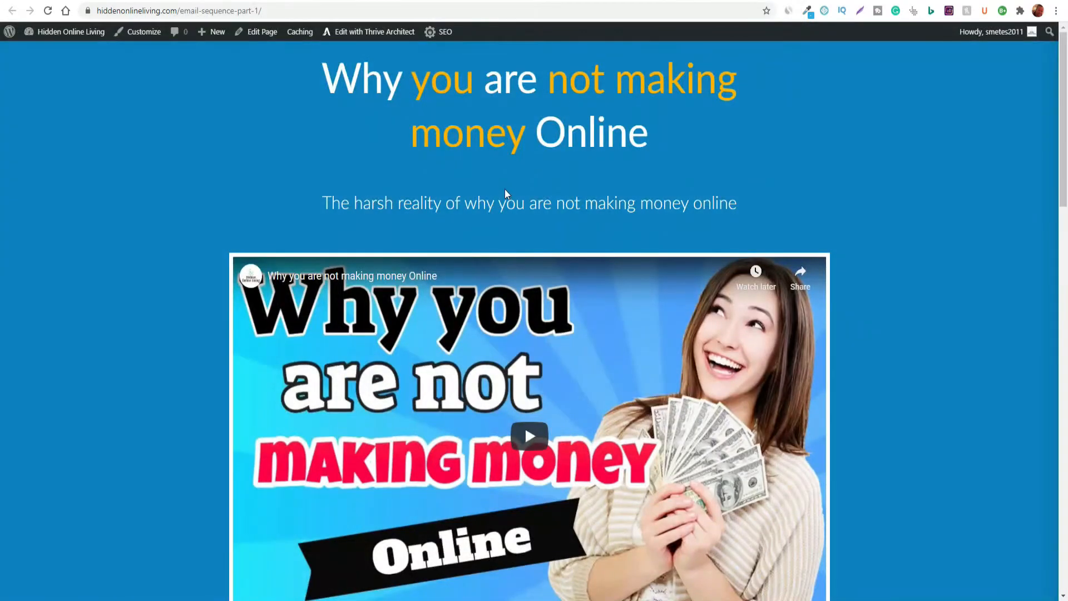
Review the "Why you are not making money Online" page, covering its video, the reader questions, the subscribe box and the closing sections
scroll(179, 178, "down", 2)
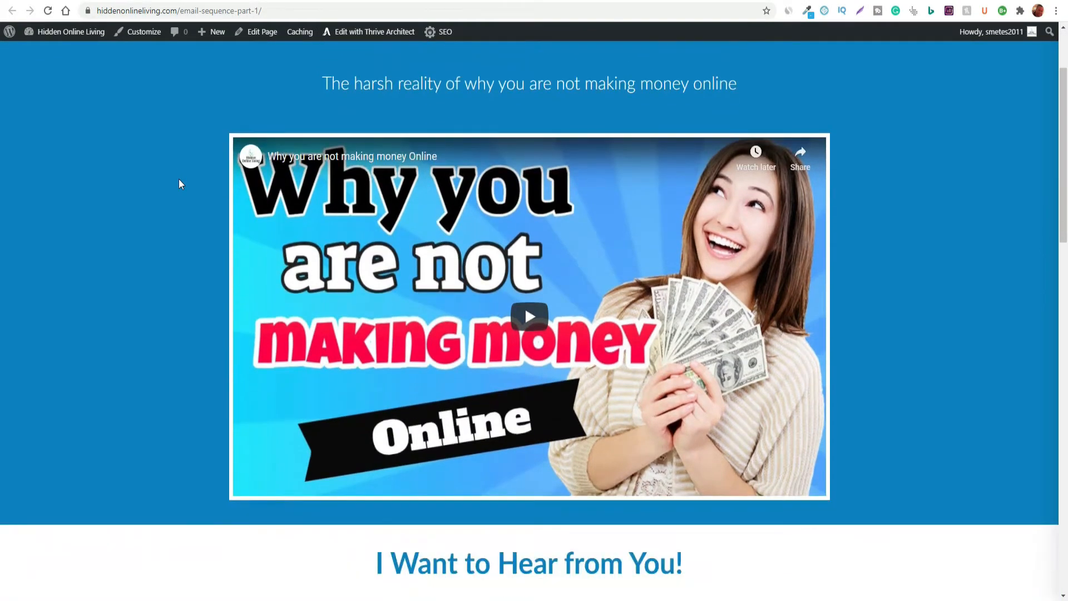
scroll(179, 182, "down", 2)
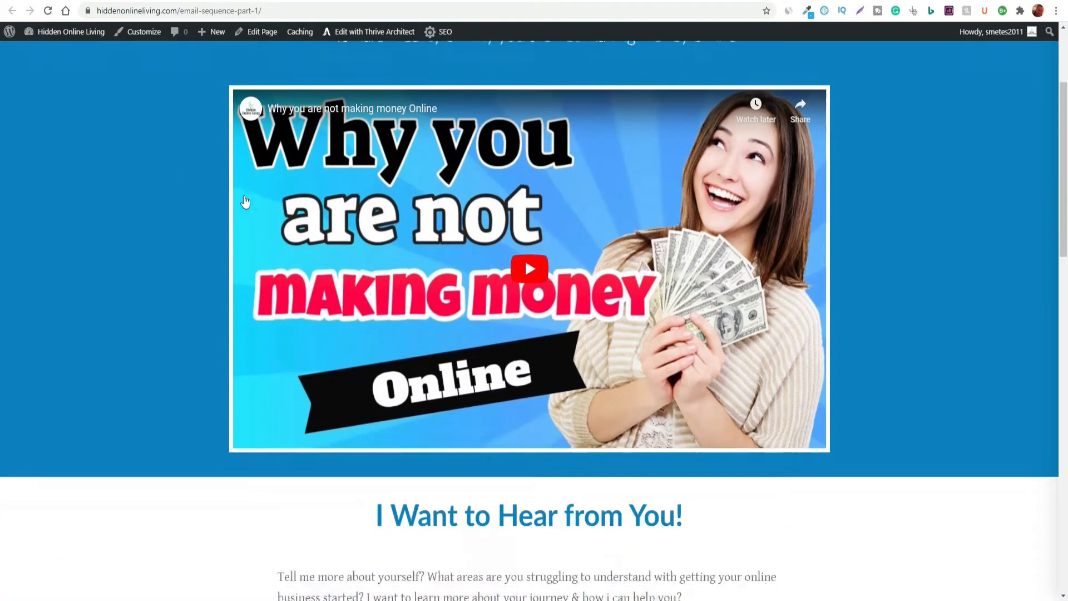
scroll(198, 195, "up", 4)
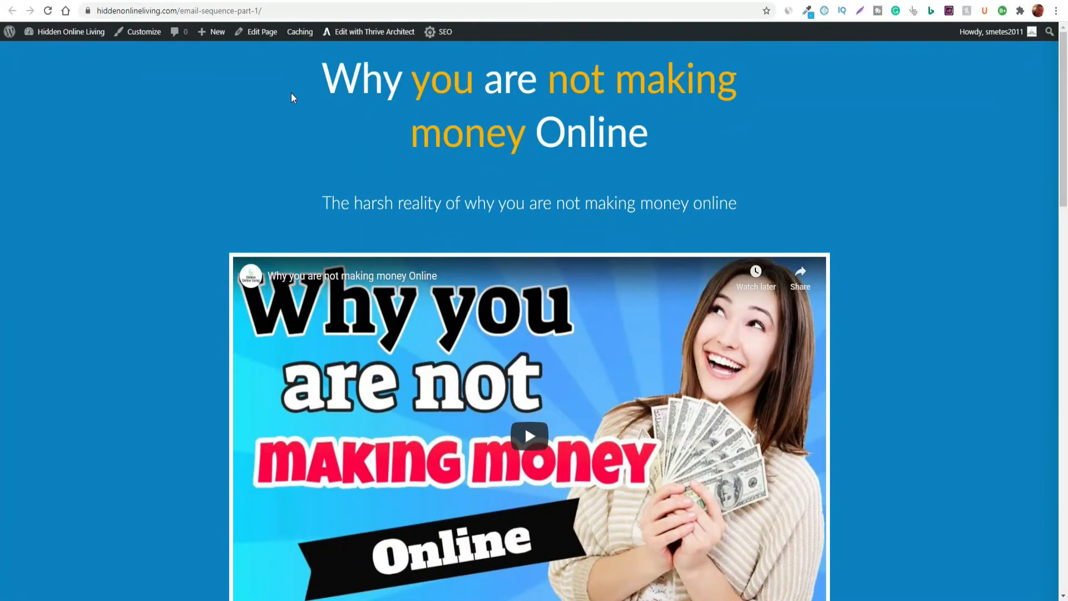
scroll(234, 119, "down", 6)
scroll(189, 129, "up", 5)
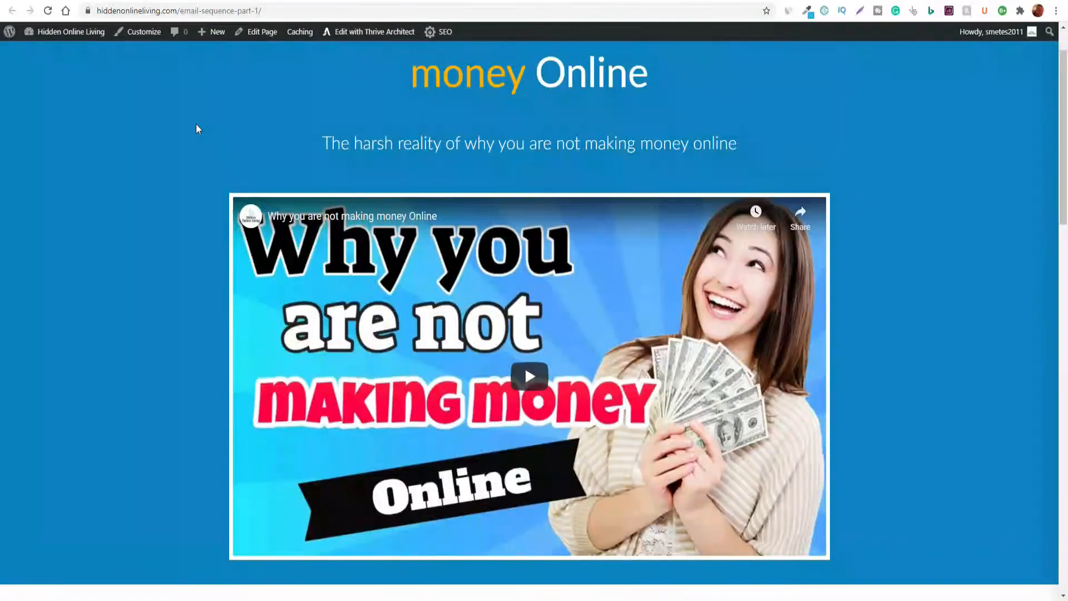
scroll(196, 126, "down", 12)
scroll(199, 129, "down", 10)
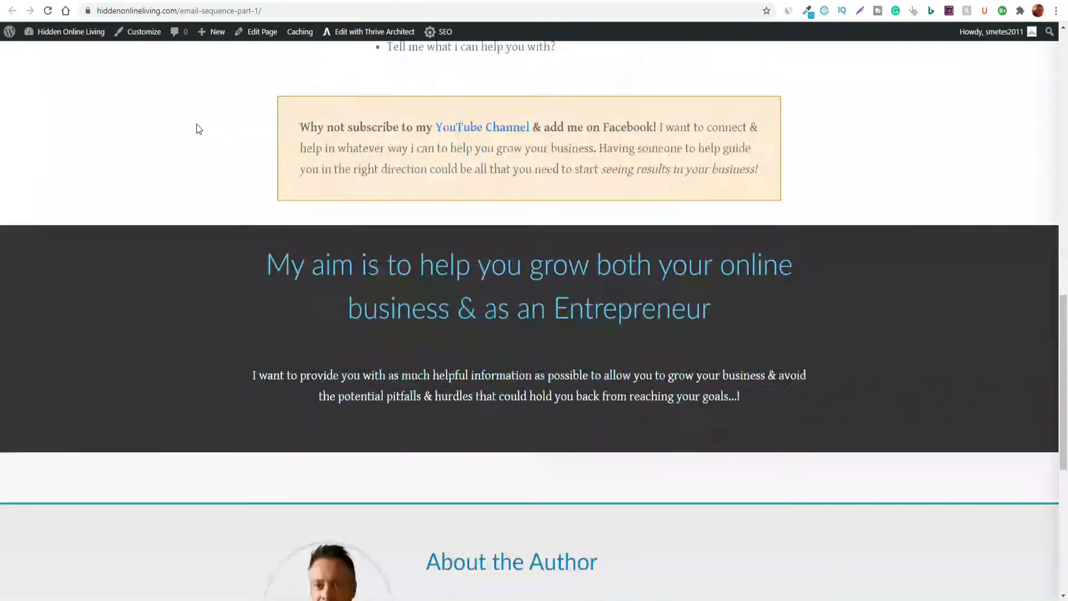
scroll(199, 129, "up", 16)
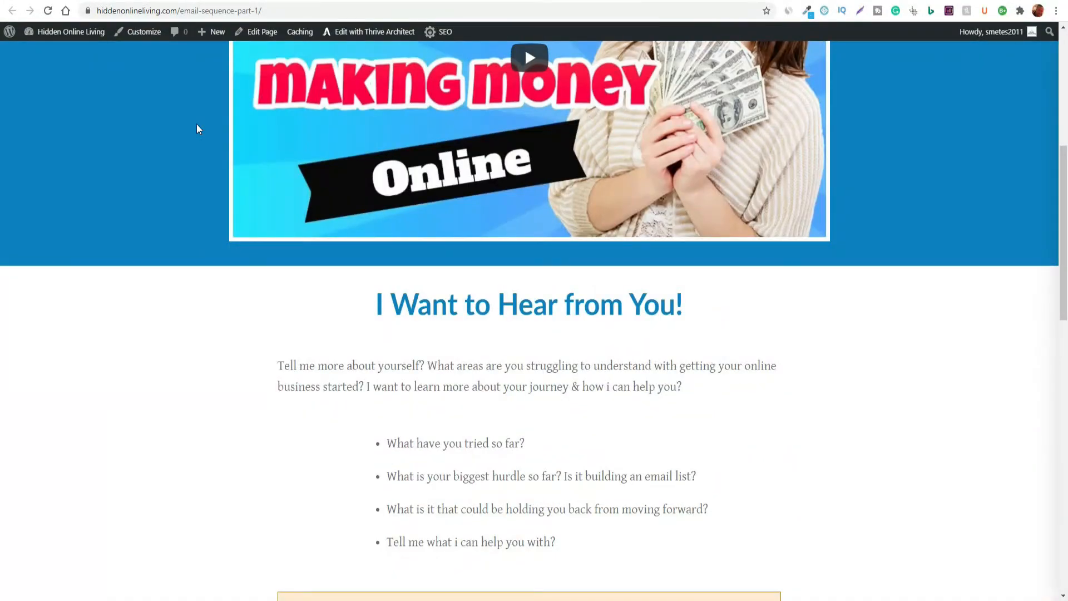
scroll(196, 129, "up", 7)
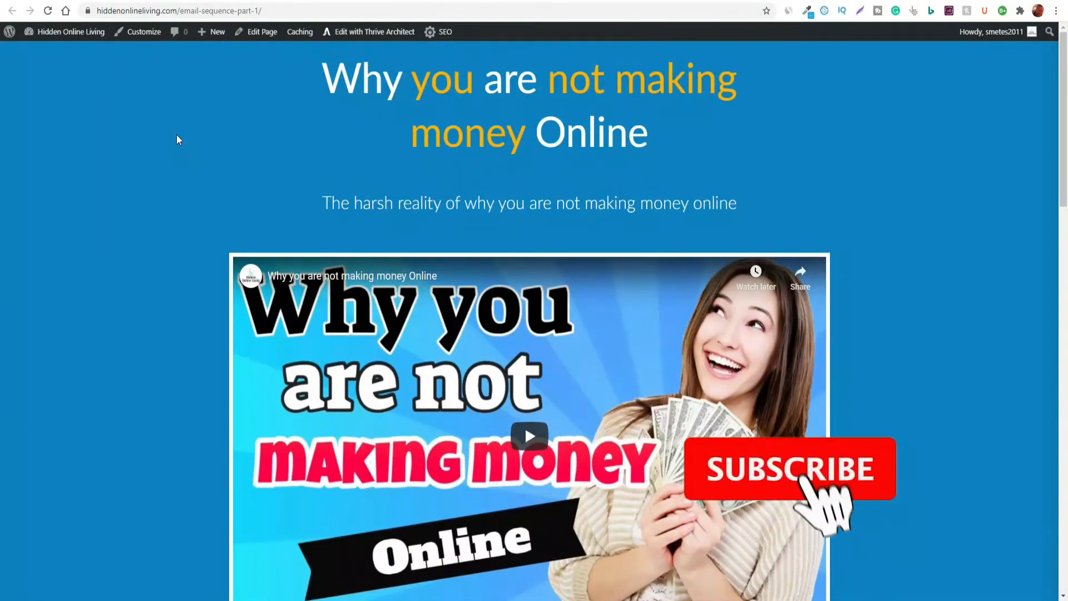
scroll(233, 112, "down", 3)
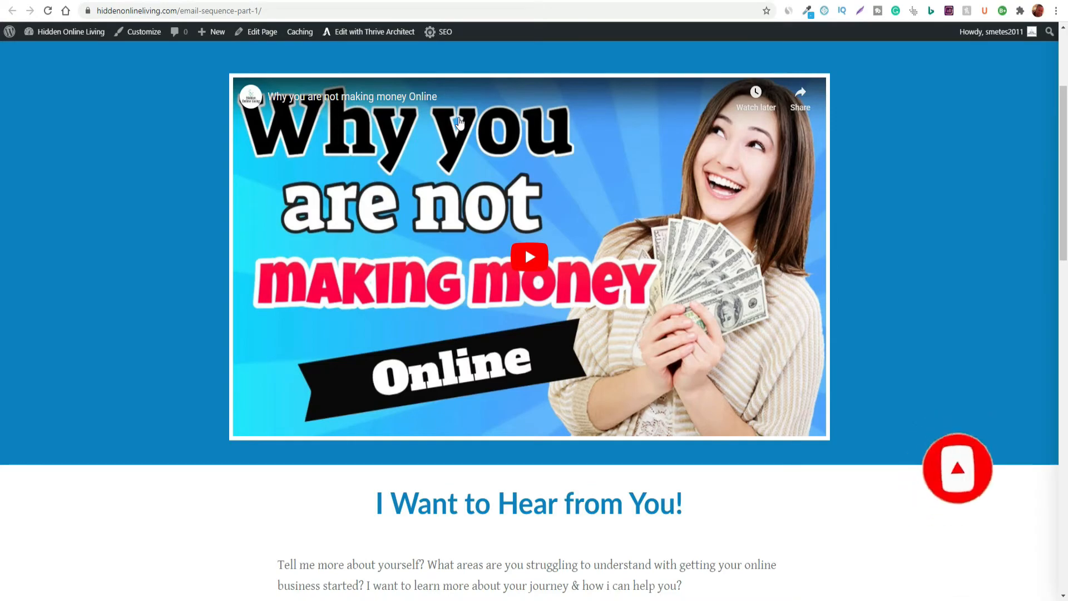
scroll(266, 291, "down", 1)
scroll(240, 284, "down", 10)
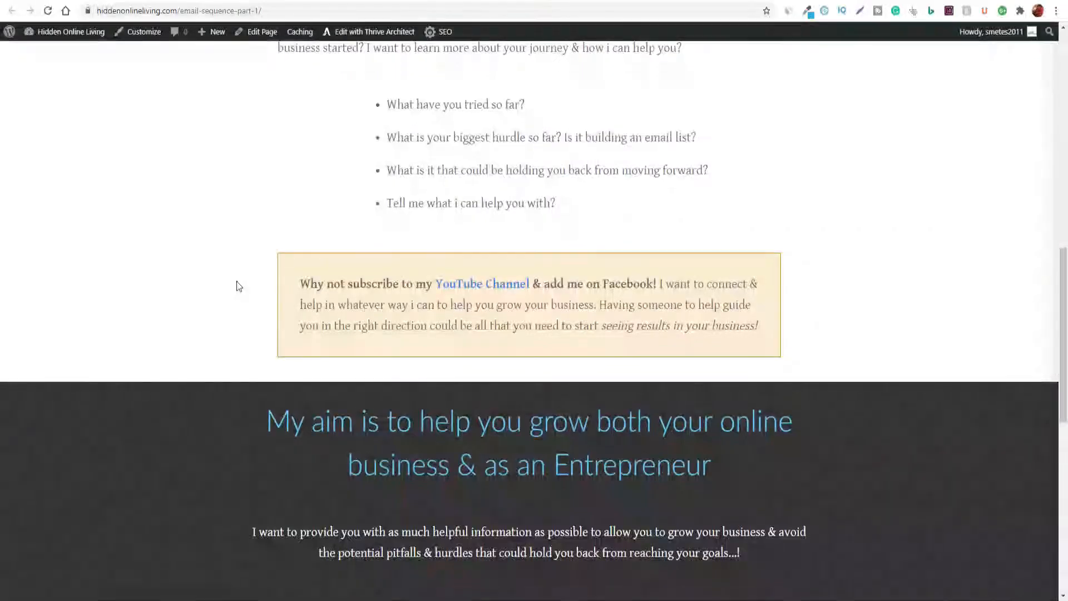
scroll(237, 282, "up", 1)
scroll(231, 286, "up", 12)
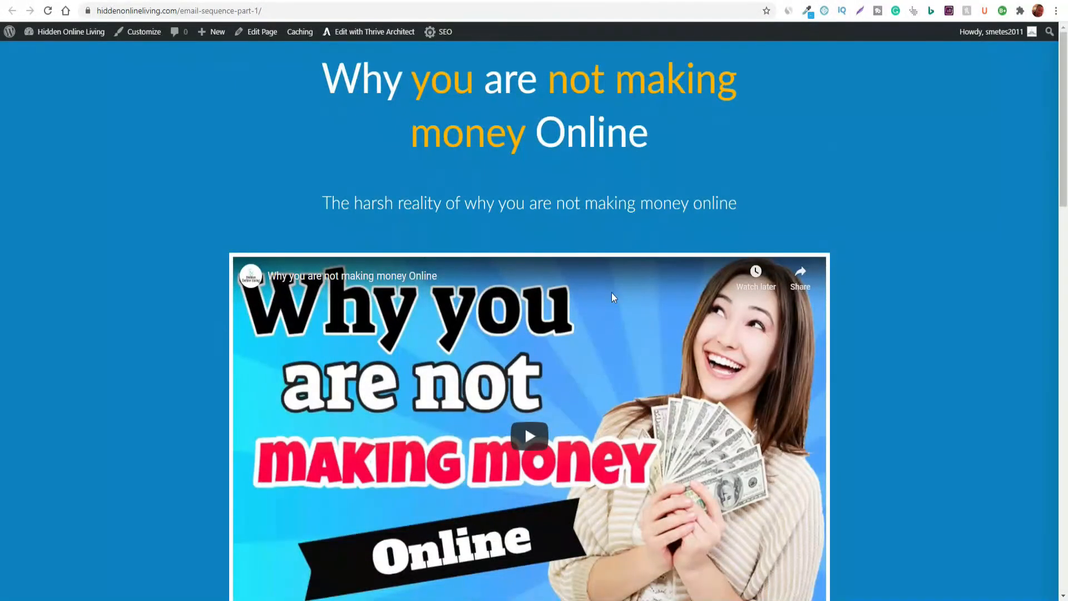
scroll(690, 278, "down", 1)
scroll(690, 278, "down", 2)
scroll(724, 223, "up", 3)
scroll(156, 145, "down", 2)
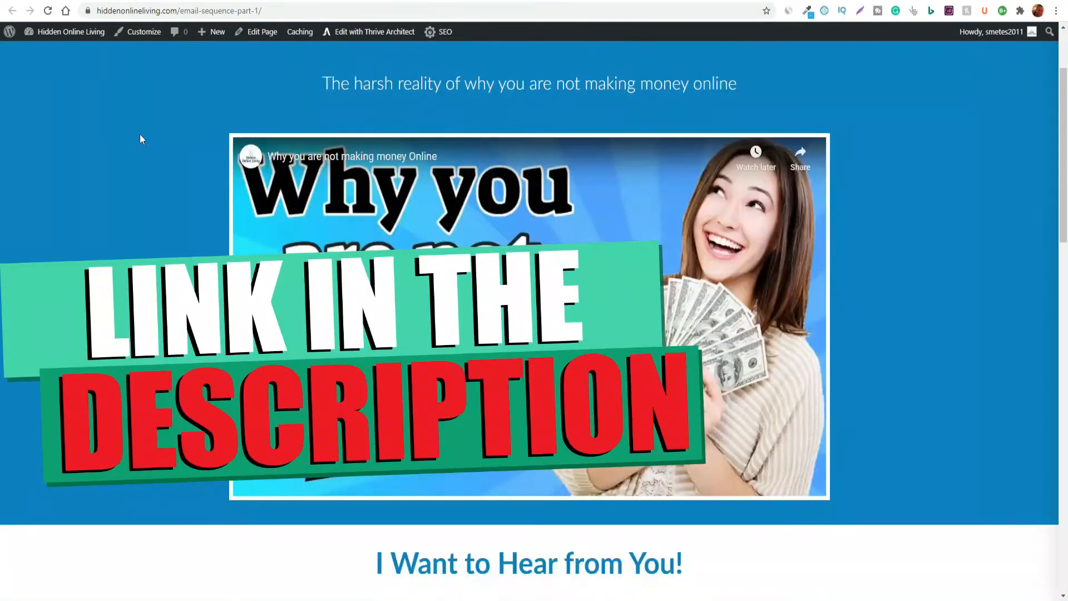
scroll(150, 117, "down", 4)
scroll(151, 114, "up", 5)
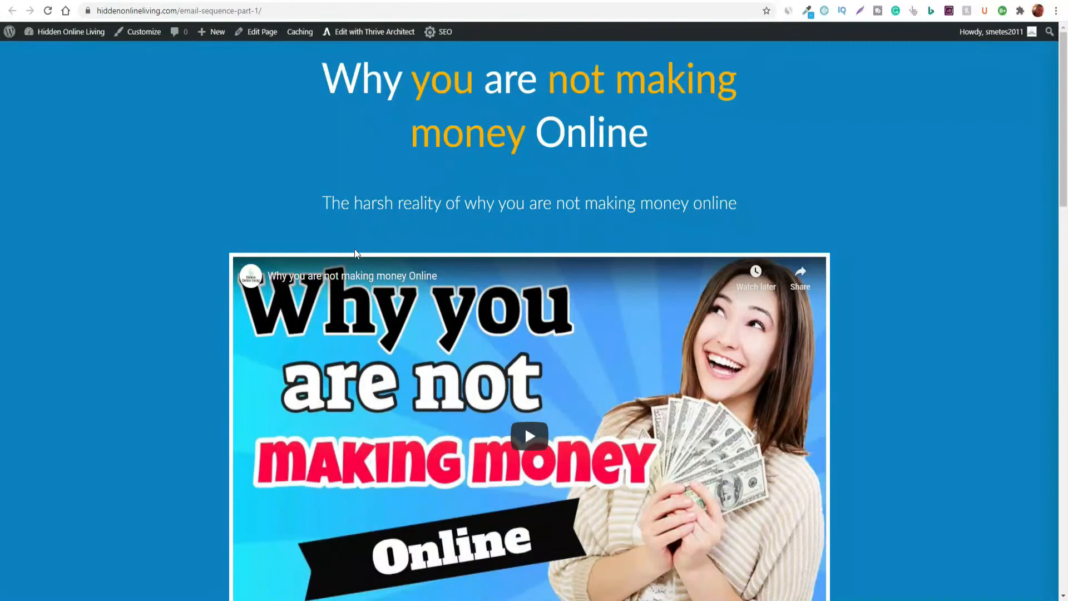
scroll(279, 284, "down", 10)
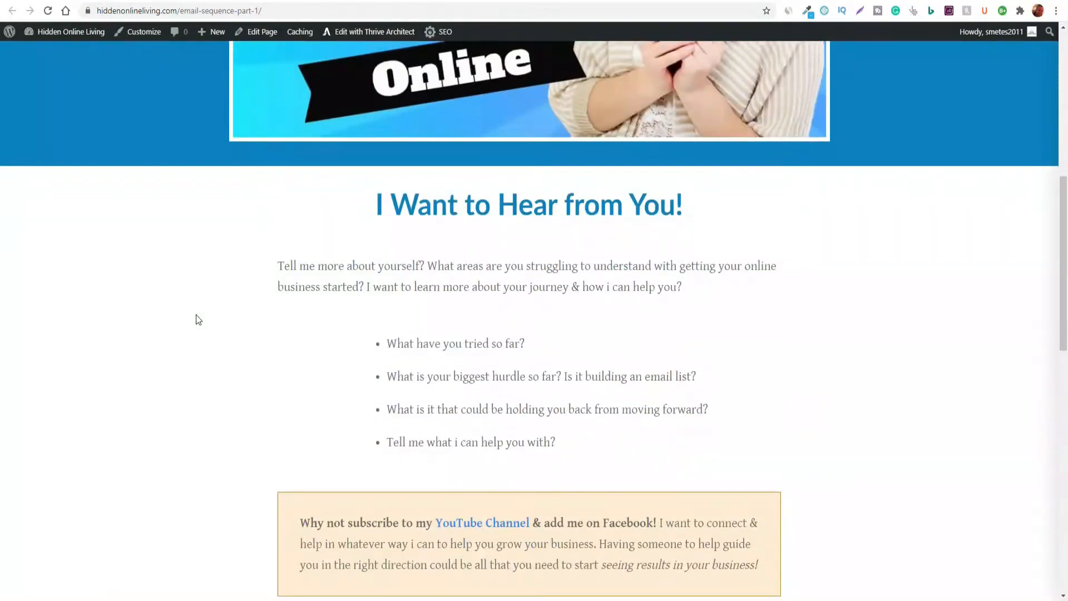
scroll(215, 306, "up", 8)
scroll(633, 238, "up", 4)
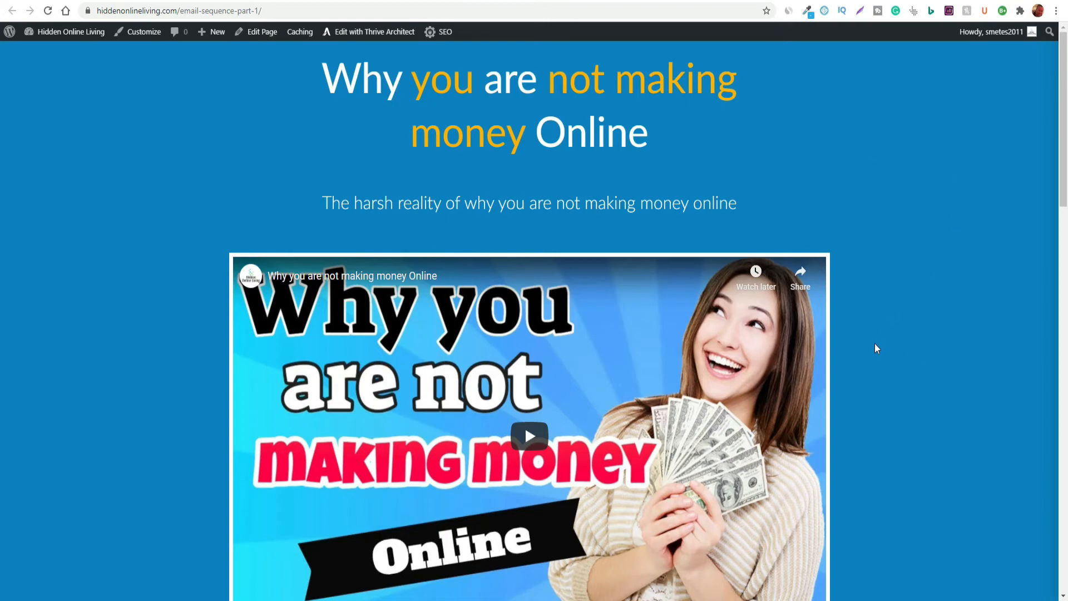
scroll(875, 349, "down", 10)
scroll(803, 382, "down", 4)
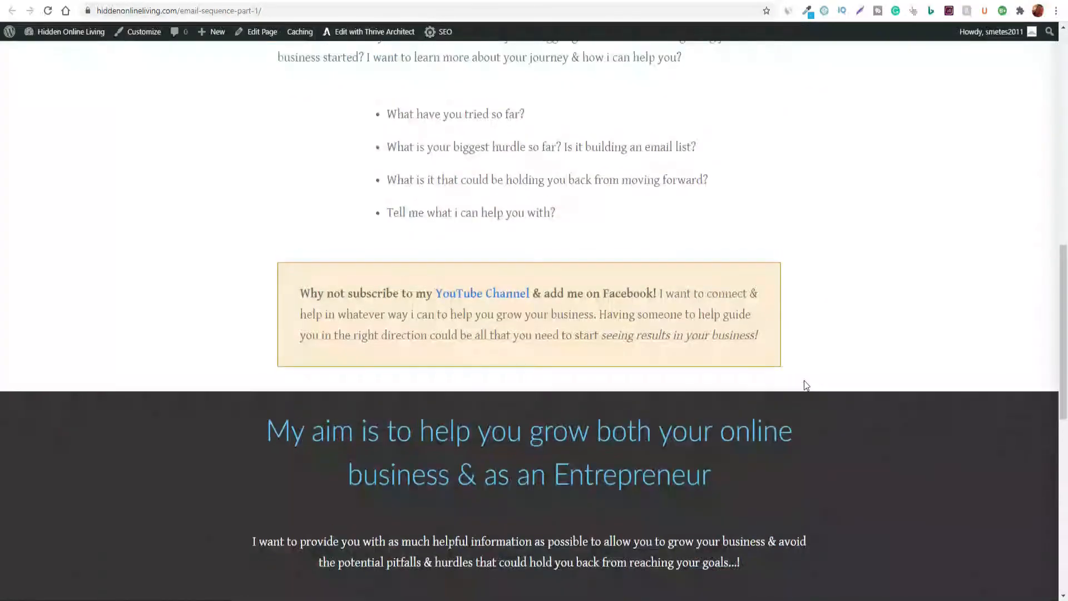
scroll(818, 386, "up", 13)
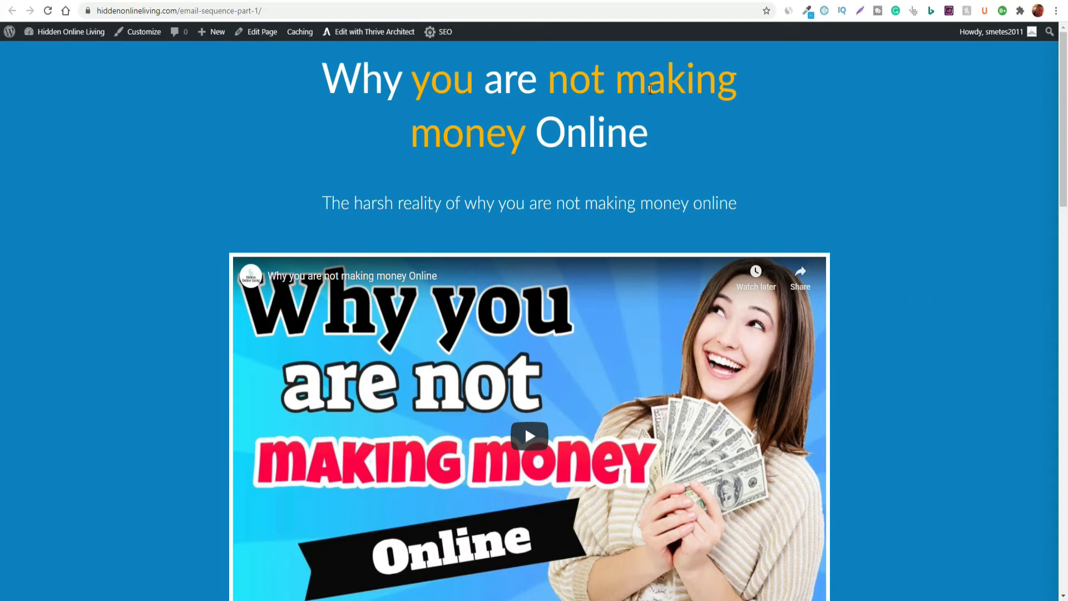
Switch to Canva and open the "Blue Illustrated Office Workers Business Wattpad Book Cover" design from all your designs
left_click(490, 1)
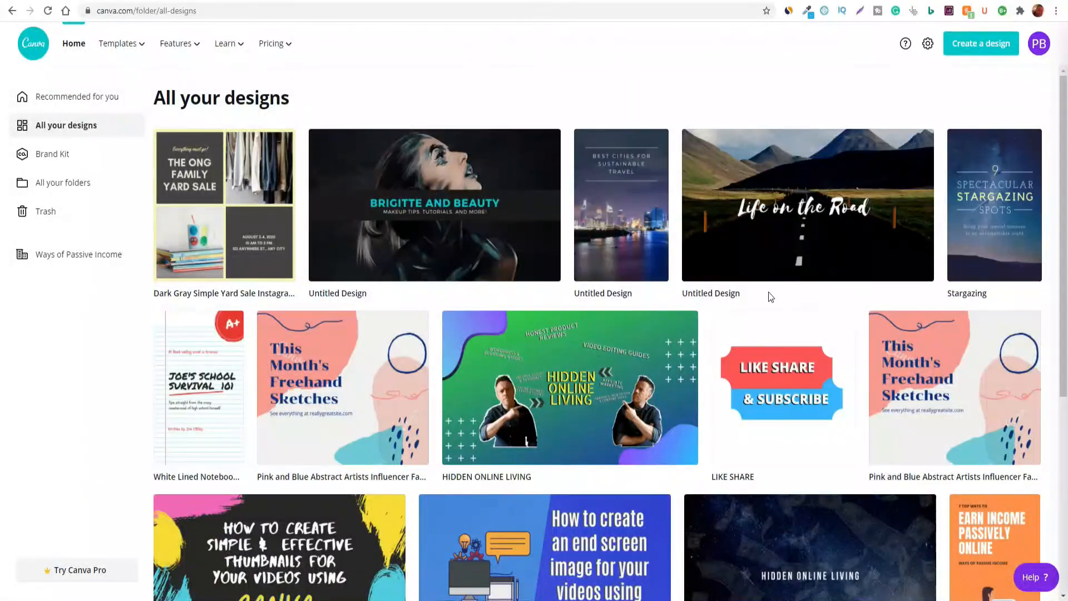
scroll(702, 322, "down", 1)
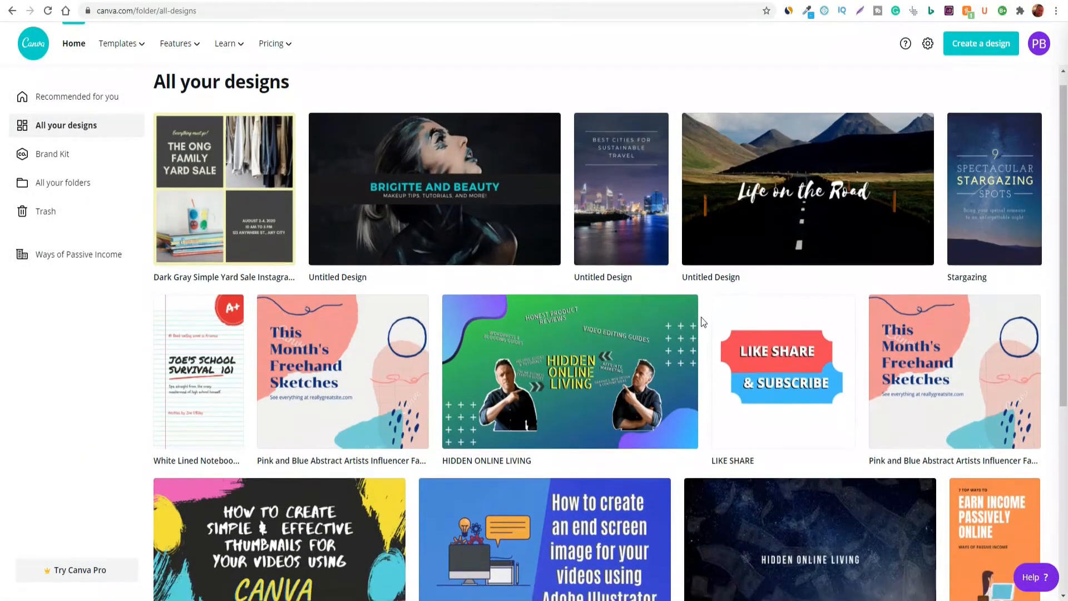
scroll(702, 321, "down", 2)
scroll(701, 320, "up", 3)
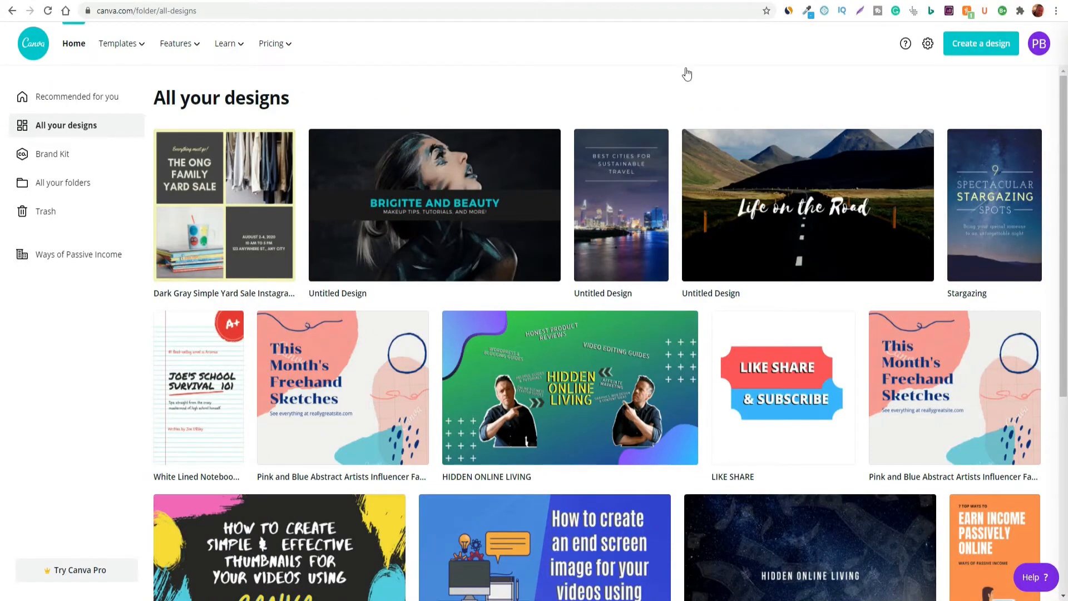
scroll(979, 290, "down", 5)
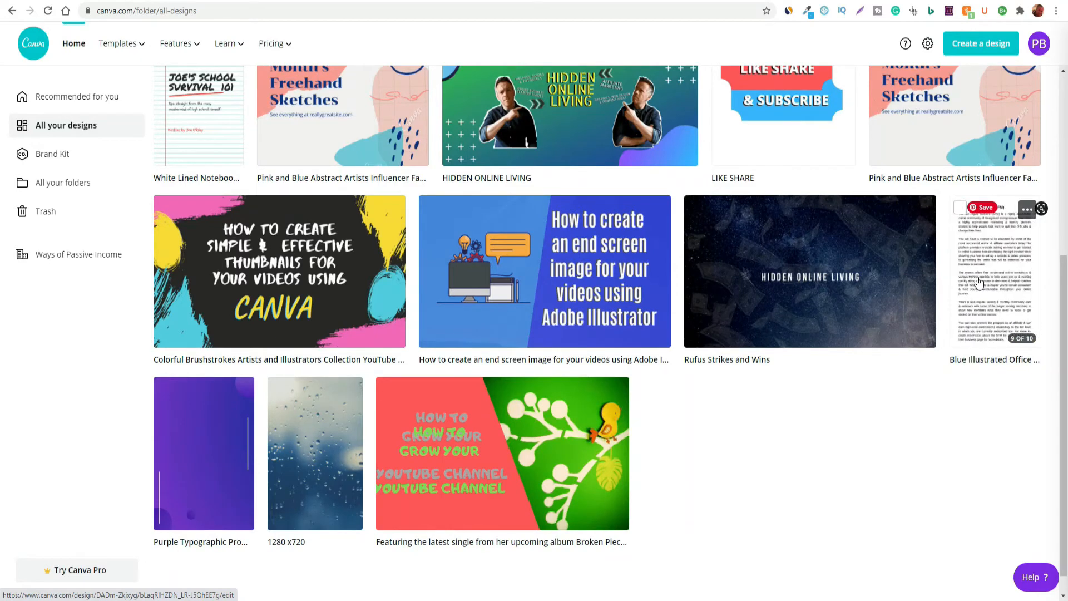
left_click(979, 282)
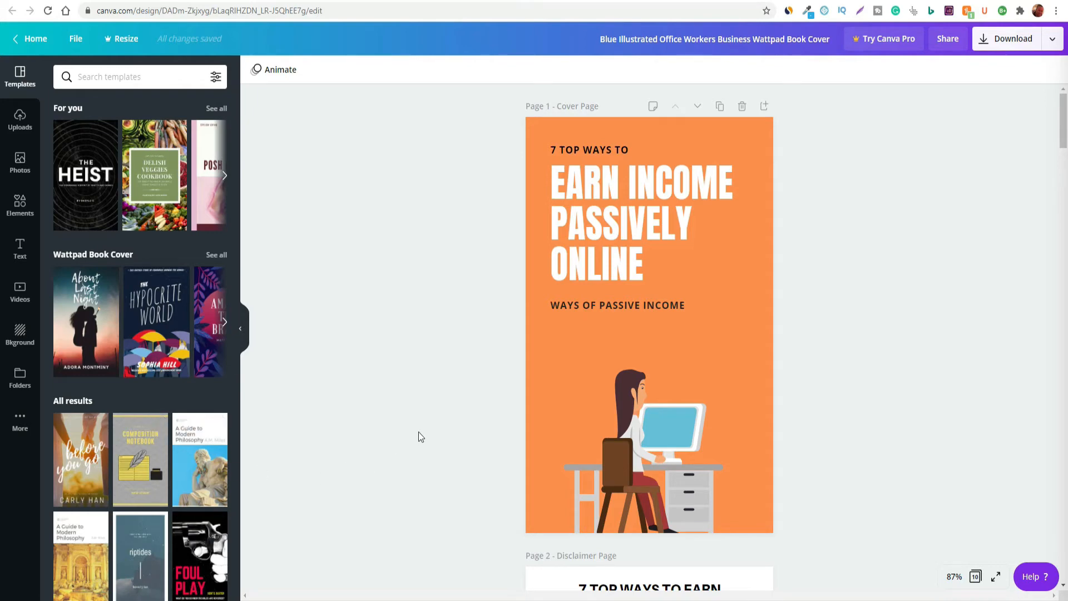
Look through the eBook's pages from the cover to the Wealthy Affiliate page and return to the beginning
scroll(428, 435, "down", 5)
scroll(646, 425, "up", 5)
scroll(647, 427, "down", 6)
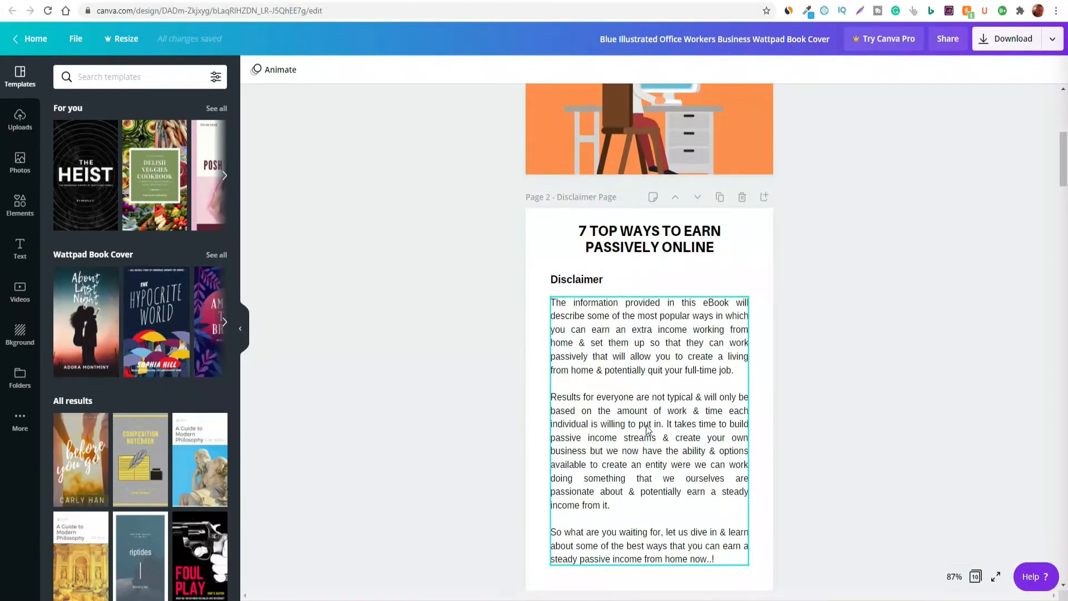
scroll(647, 427, "down", 15)
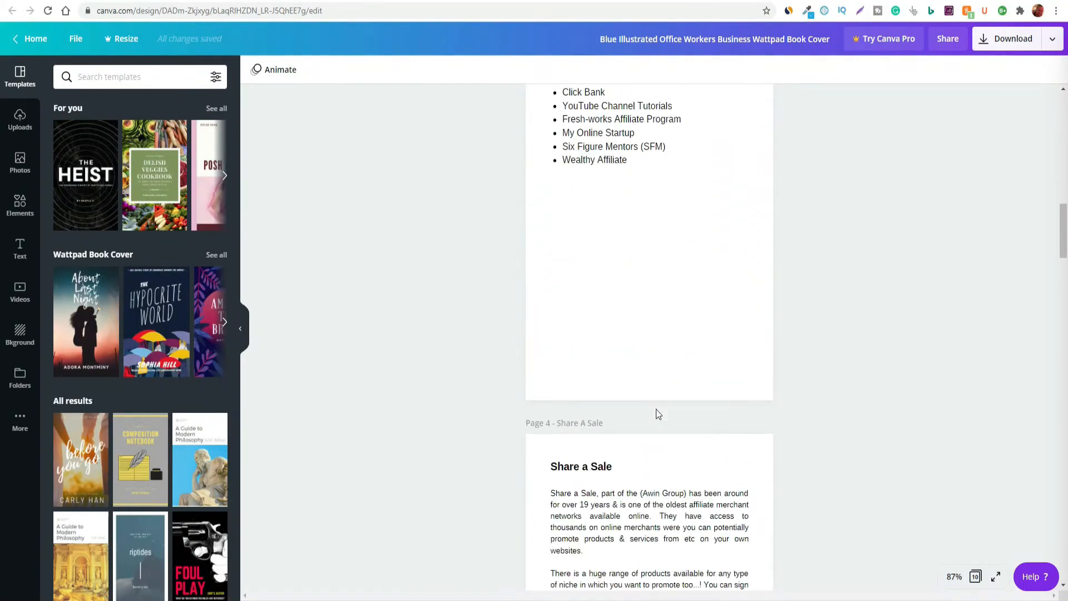
scroll(657, 413, "down", 15)
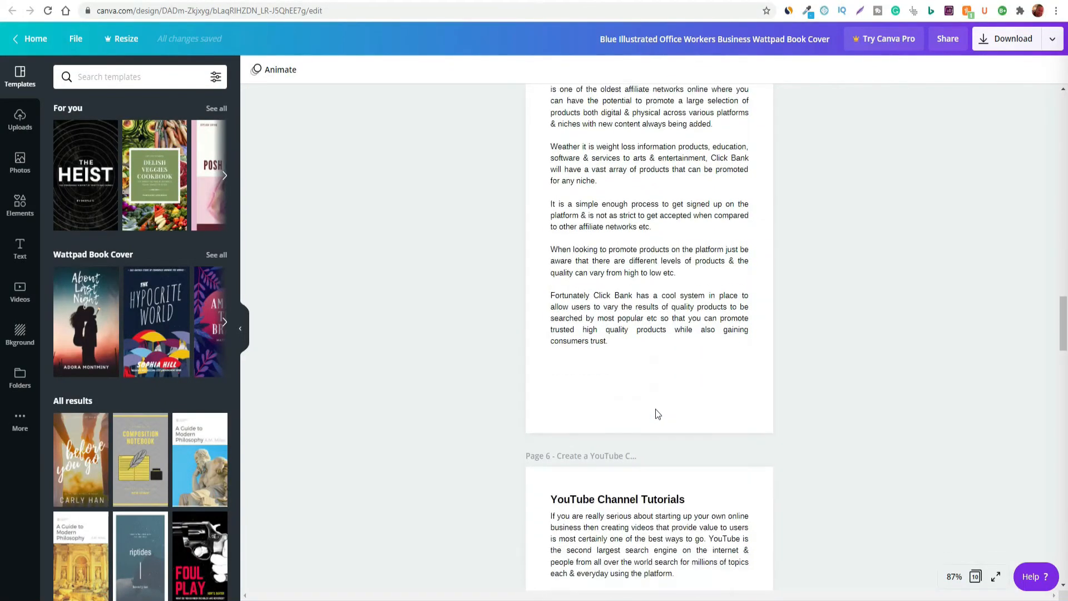
scroll(656, 412, "down", 1)
scroll(655, 409, "down", 15)
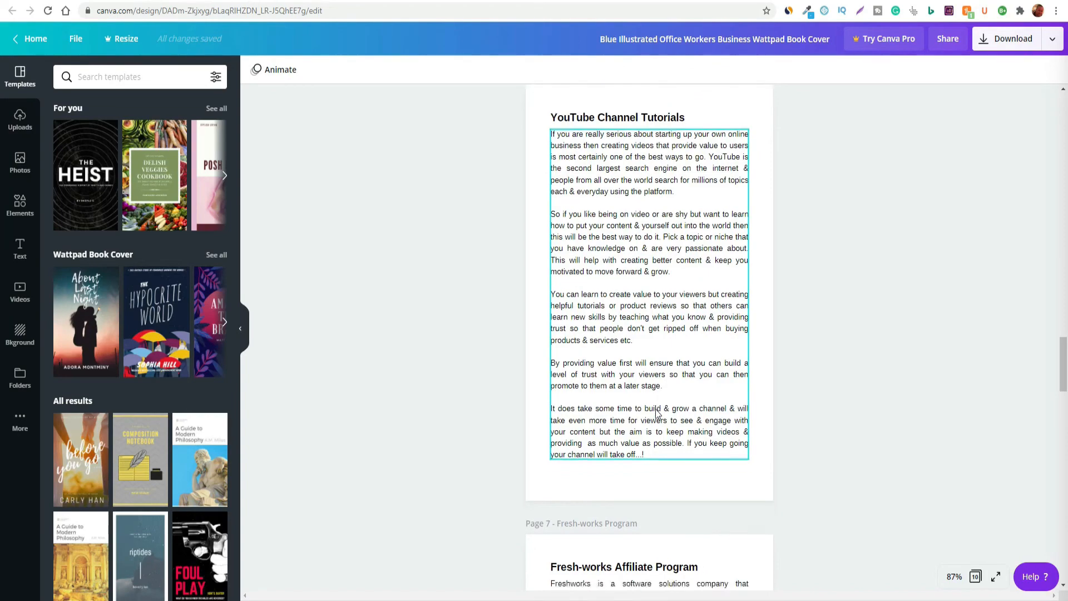
scroll(654, 412, "down", 7)
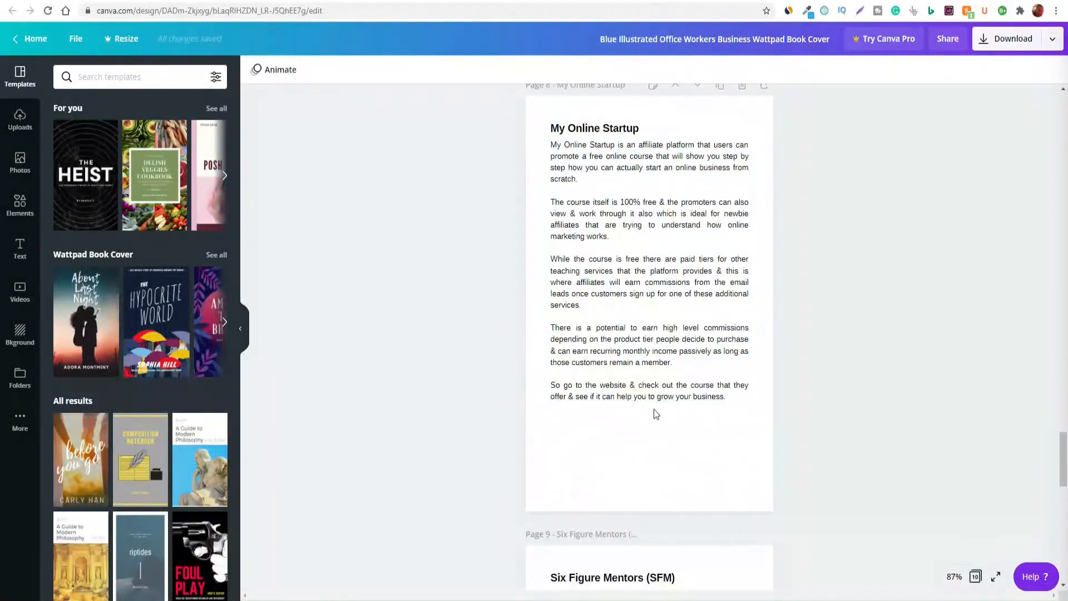
scroll(656, 412, "down", 20)
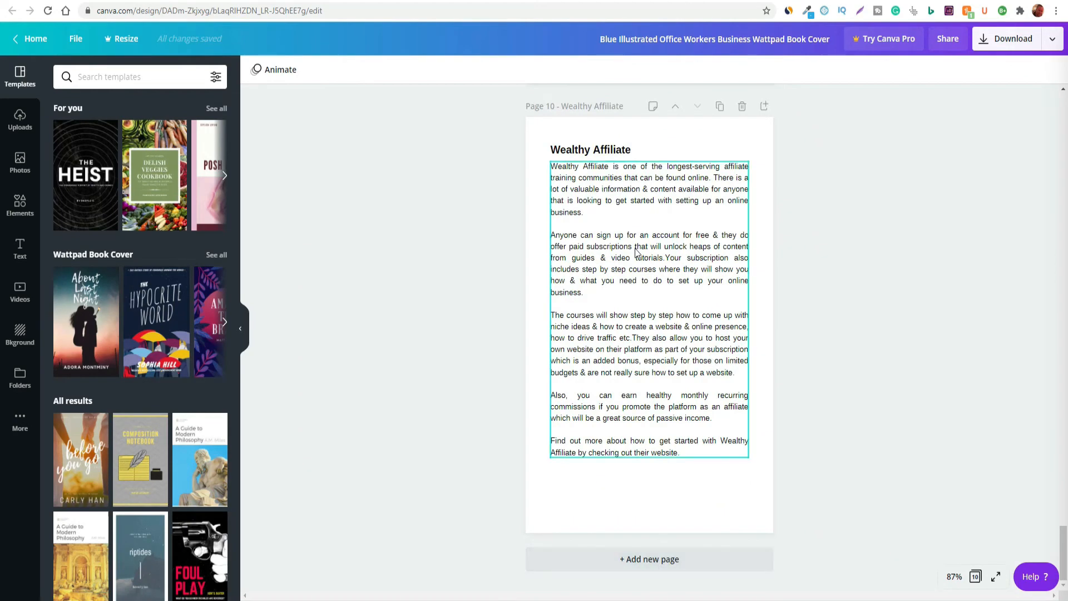
scroll(612, 396, "up", 15)
scroll(612, 396, "up", 20)
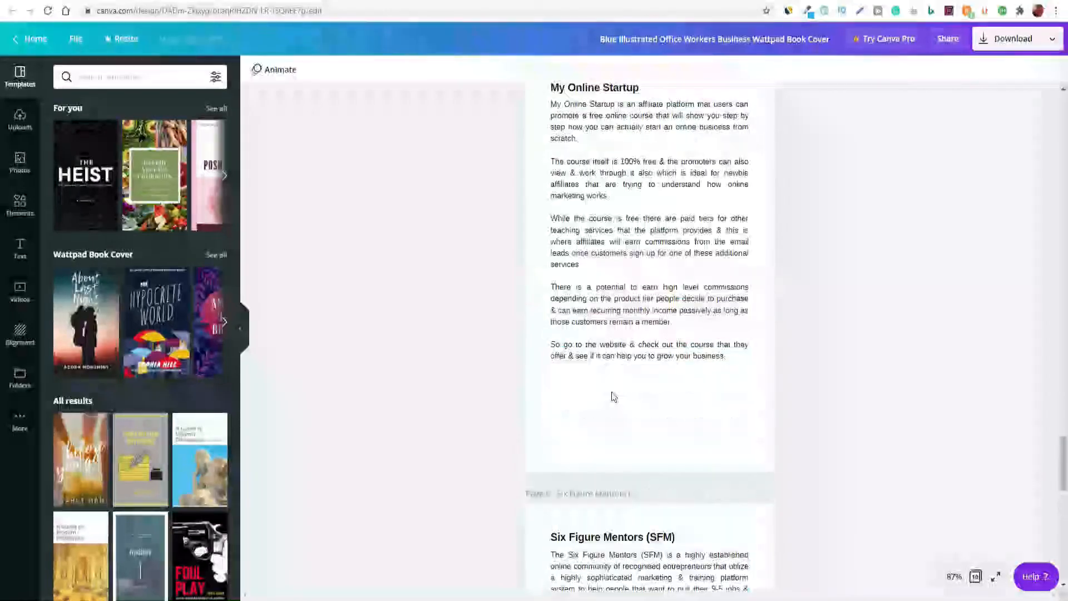
scroll(613, 397, "up", 15)
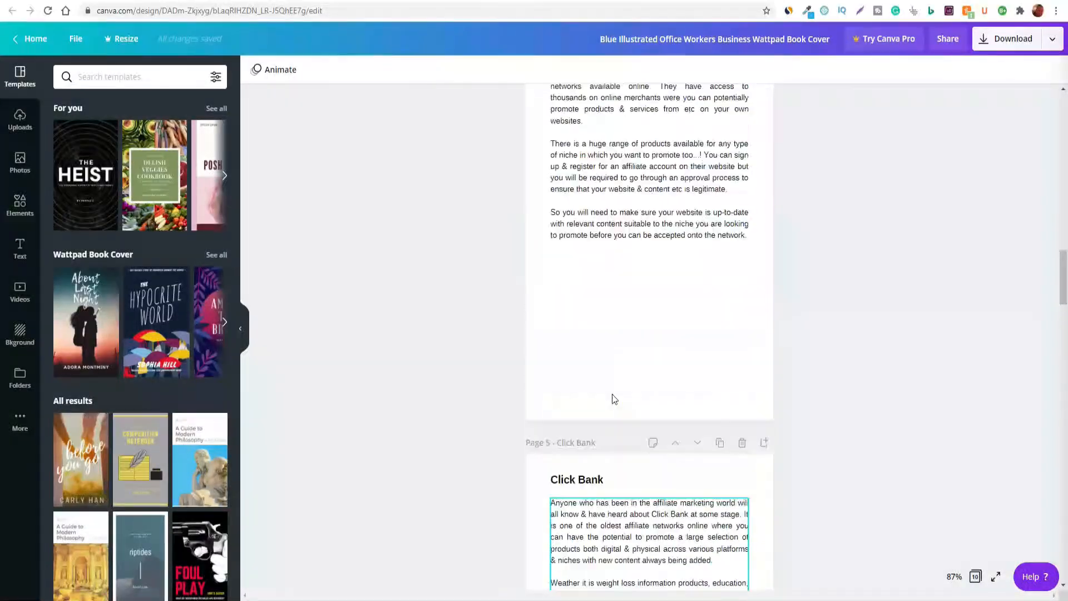
scroll(615, 400, "up", 5)
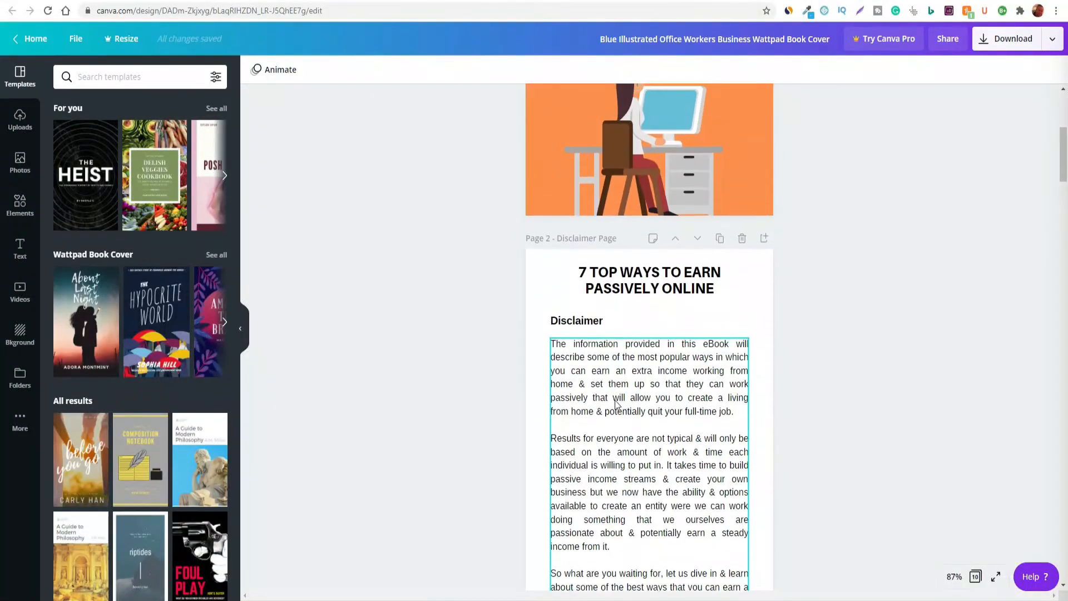
Examine the eBook's disclaimer page and the affiliate networks listed in its table of contents
scroll(616, 408, "down", 1)
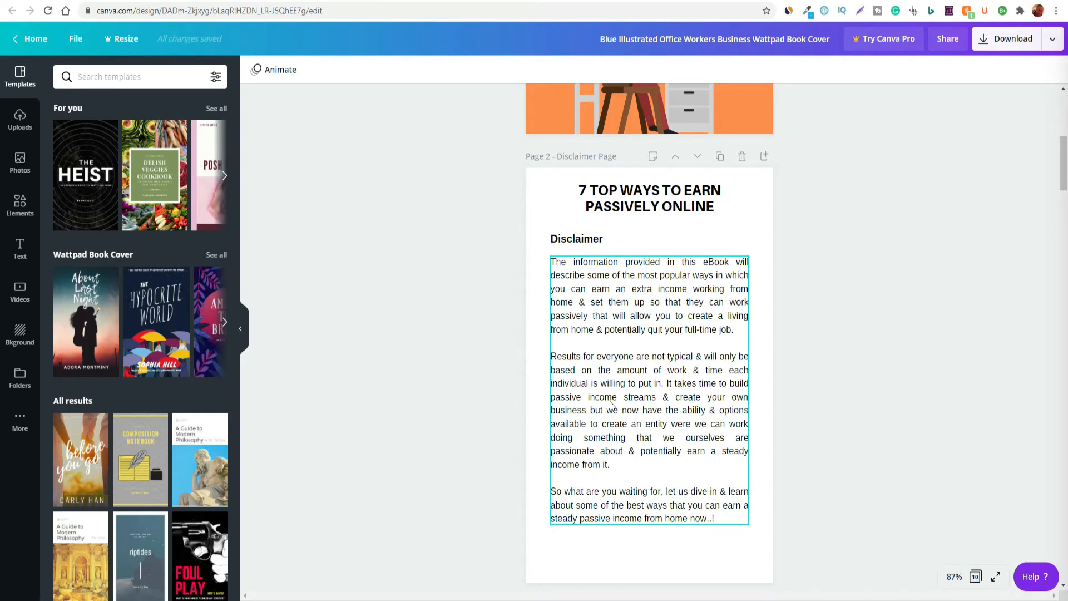
scroll(610, 402, "down", 6)
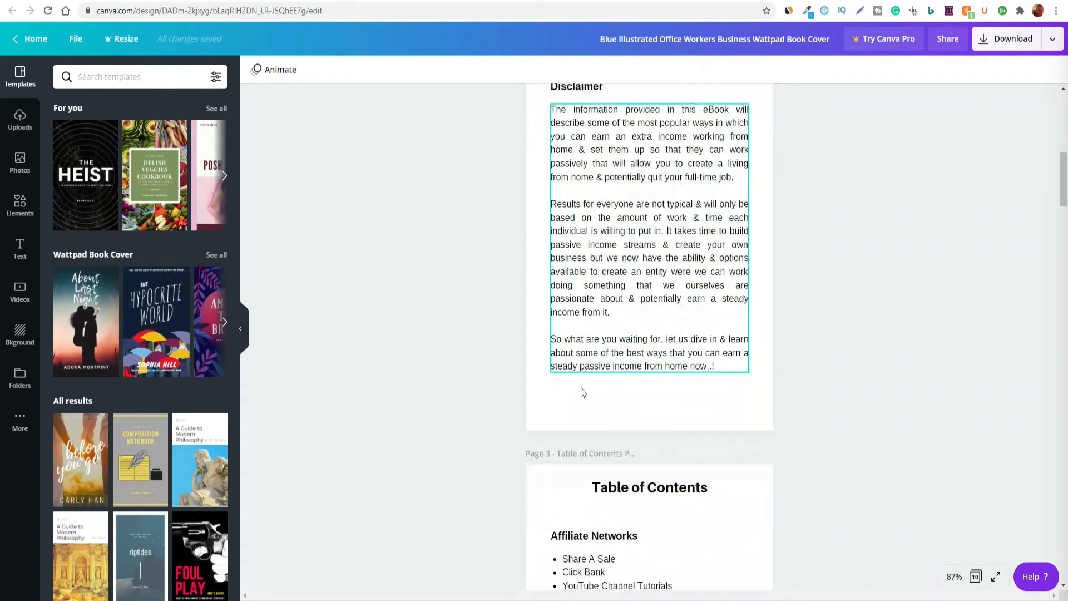
scroll(580, 385, "up", 4)
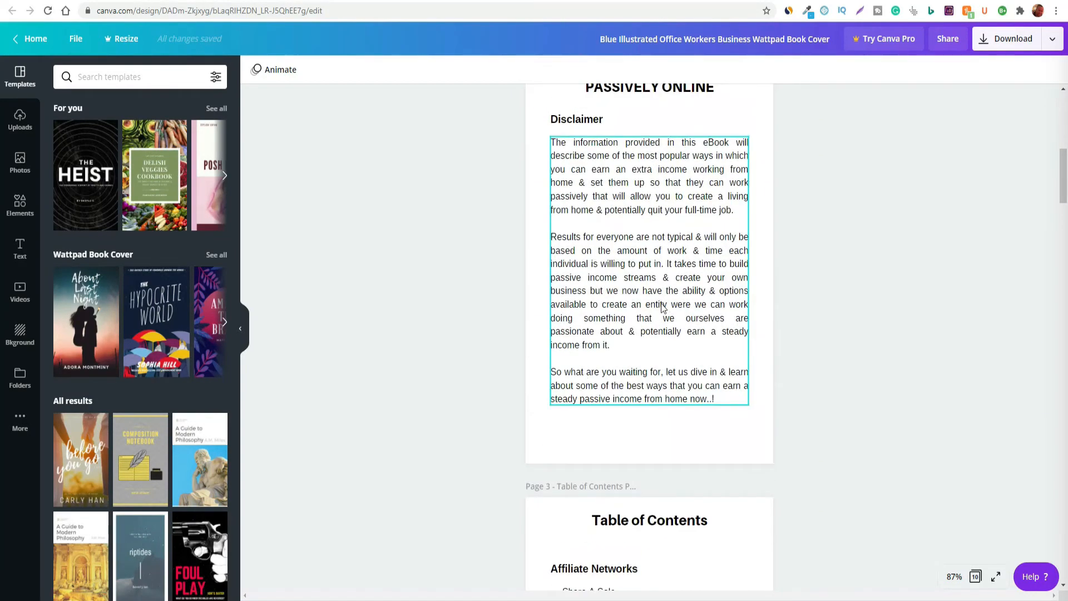
scroll(667, 315, "down", 1)
scroll(668, 315, "down", 7)
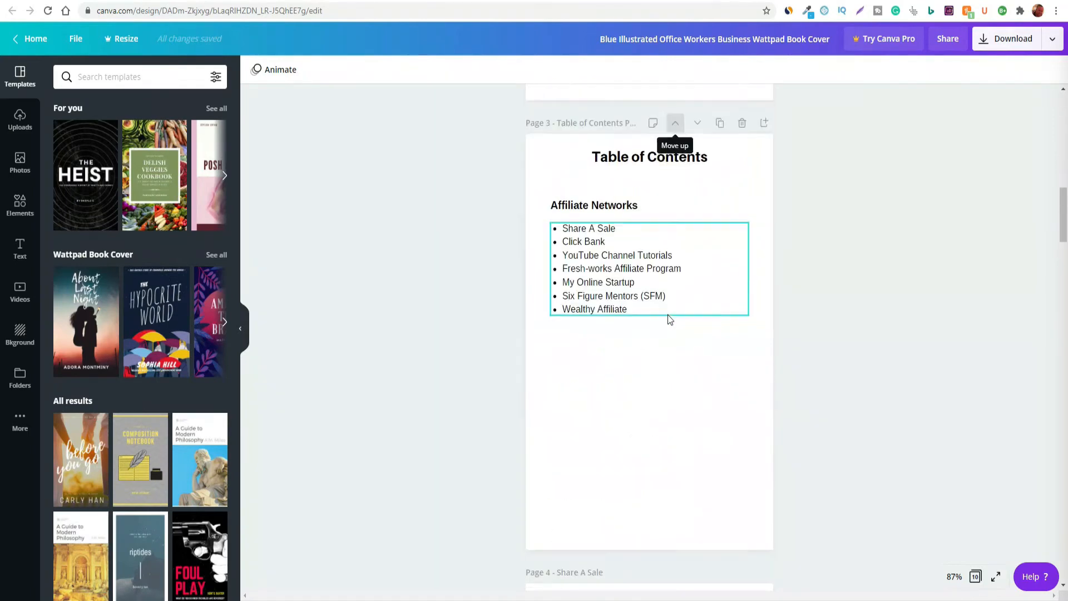
scroll(653, 423, "up", 10)
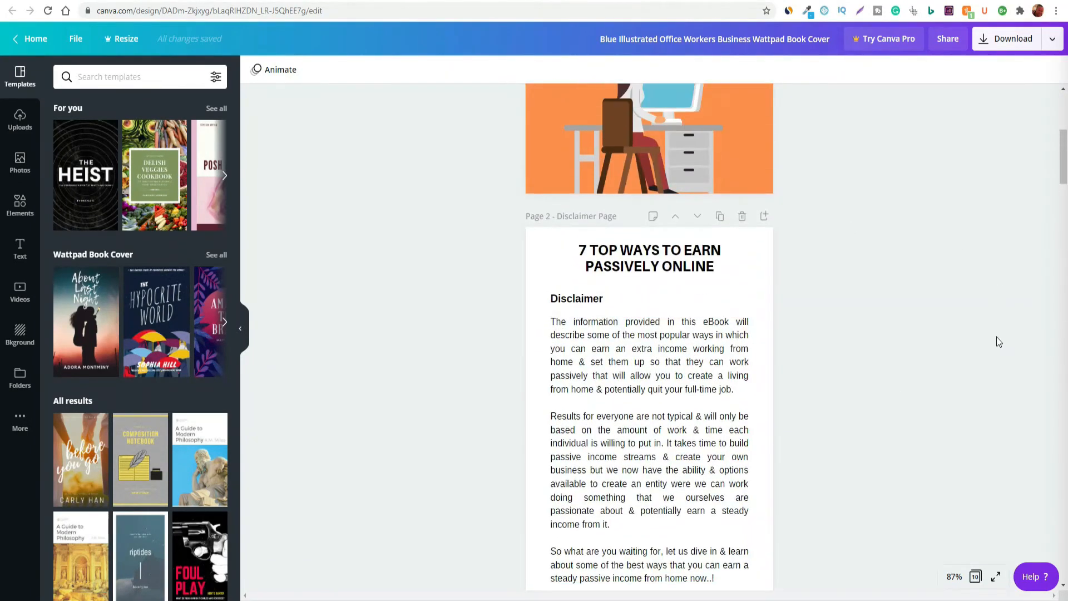
Select the disclaimer's body text on page 2 and open its link setting
scroll(986, 351, "down", 2)
left_click(671, 305)
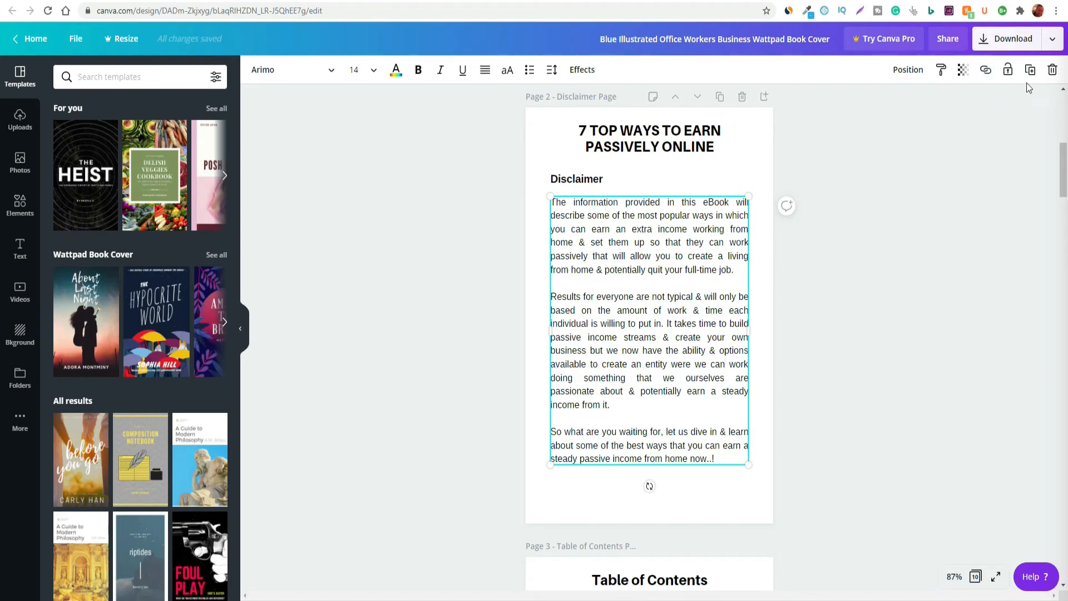
left_click(985, 70)
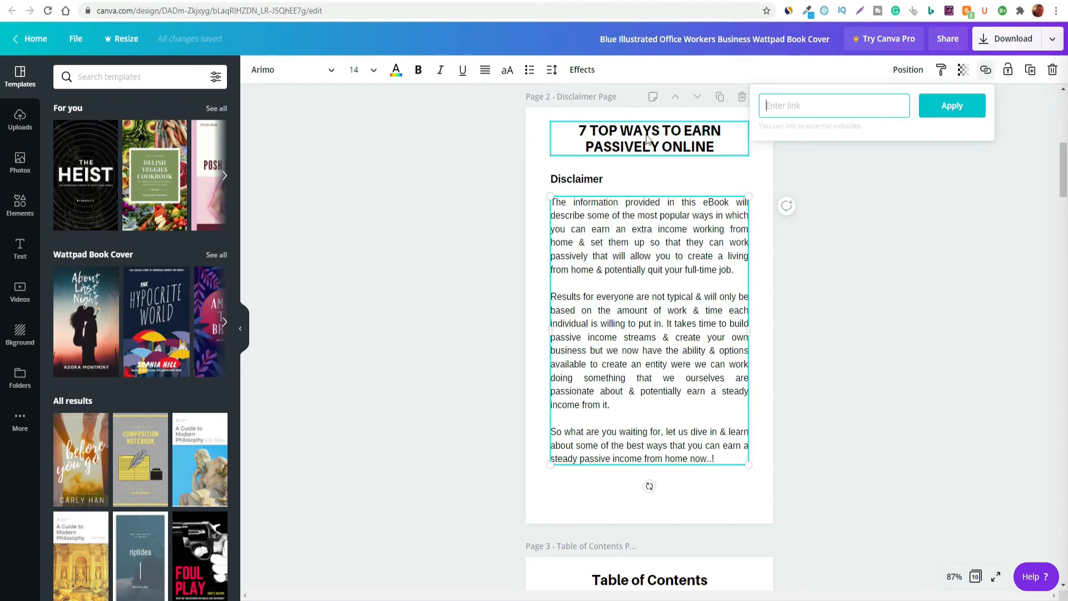
Look over the eBook's cover, disclaimer and table of contents pages, and close the link setting without adding a link
scroll(801, 332, "down", 1)
scroll(801, 333, "down", 2)
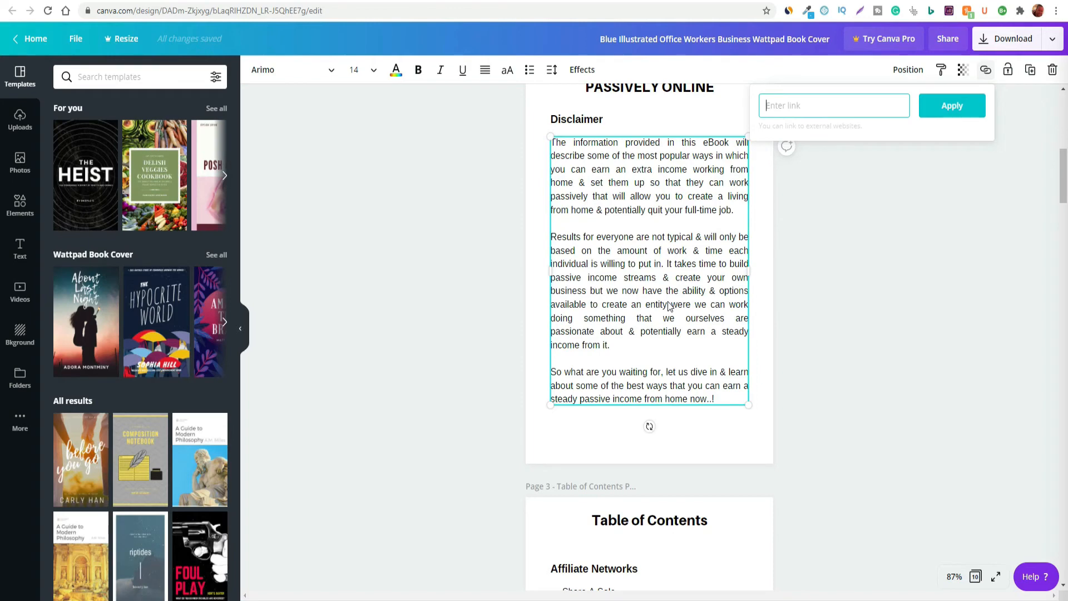
scroll(669, 306, "down", 5)
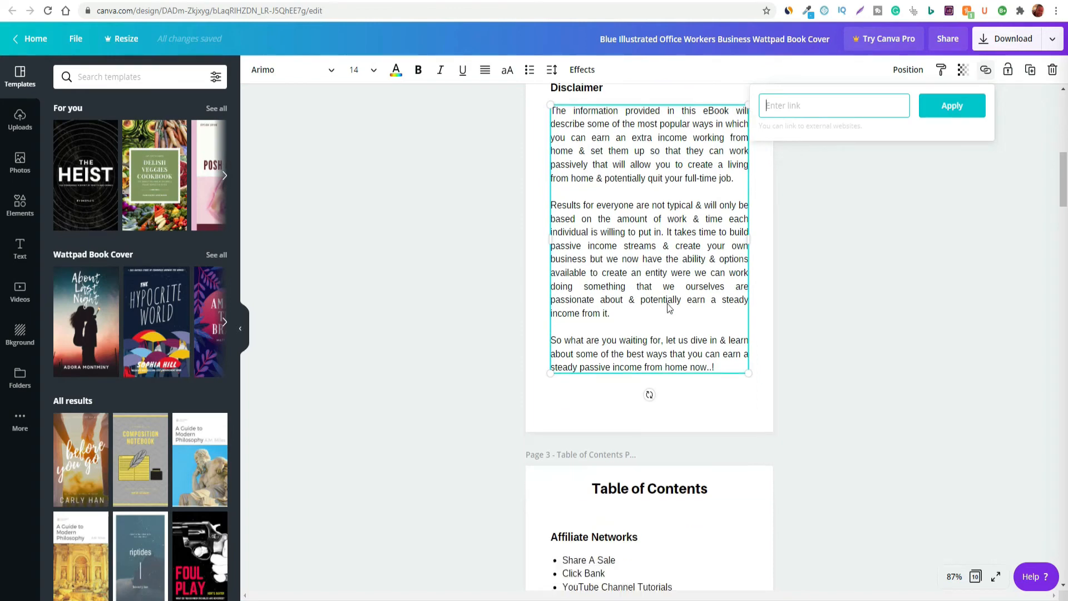
scroll(672, 425, "up", 8)
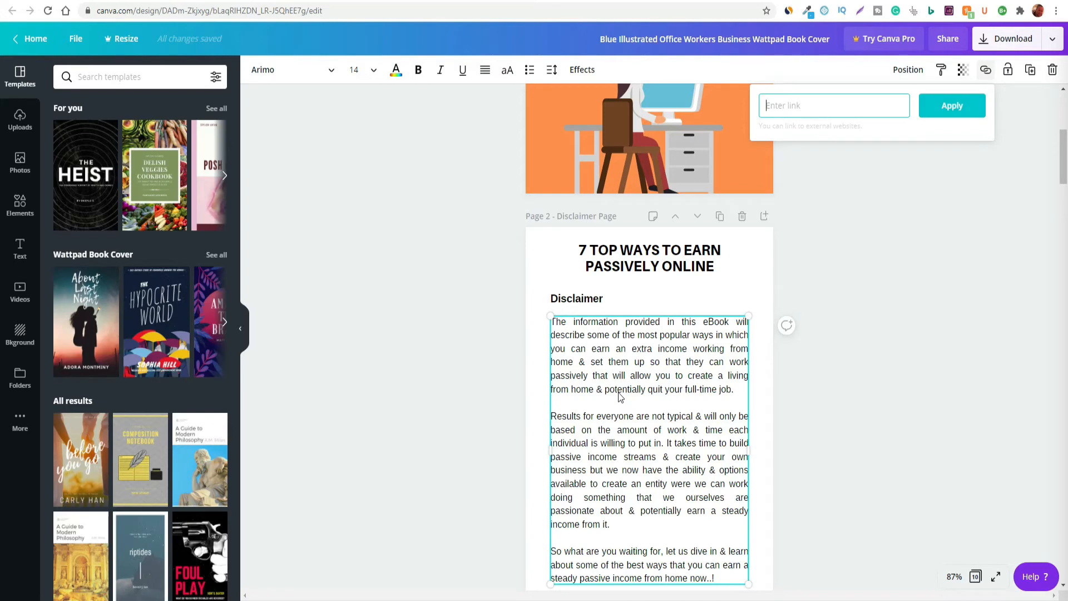
scroll(646, 486, "down", 2)
scroll(668, 445, "up", 2)
scroll(702, 430, "up", 6)
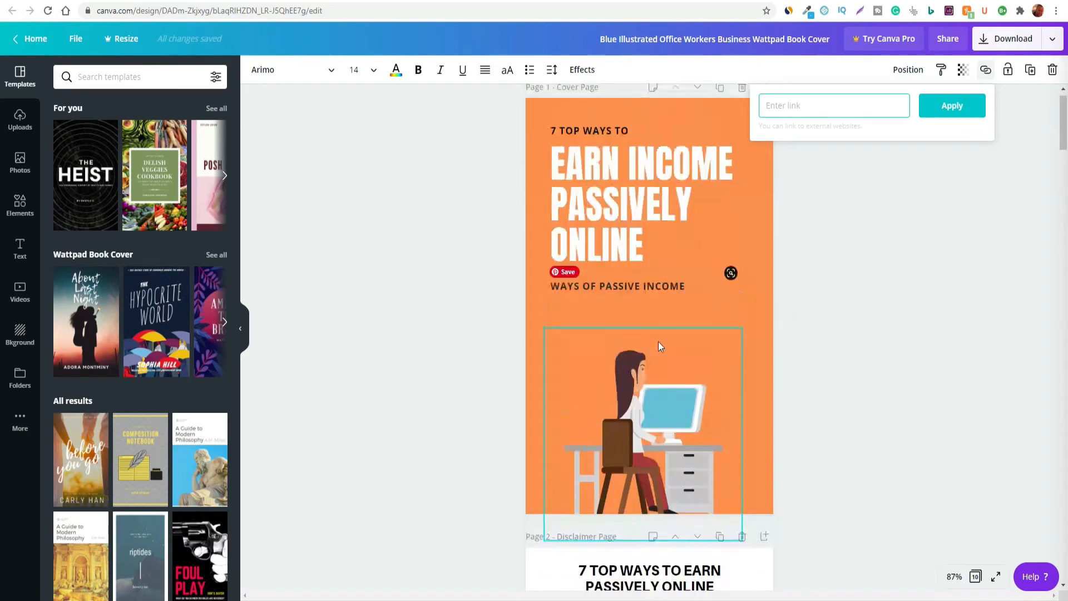
scroll(649, 336, "down", 3)
scroll(649, 336, "down", 2)
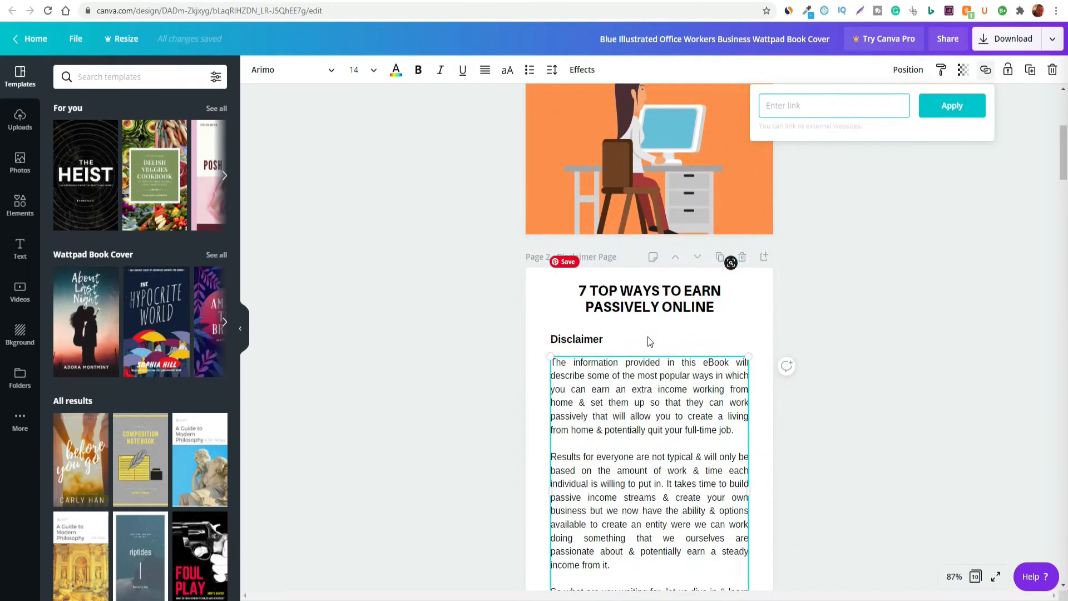
scroll(652, 337, "up", 5)
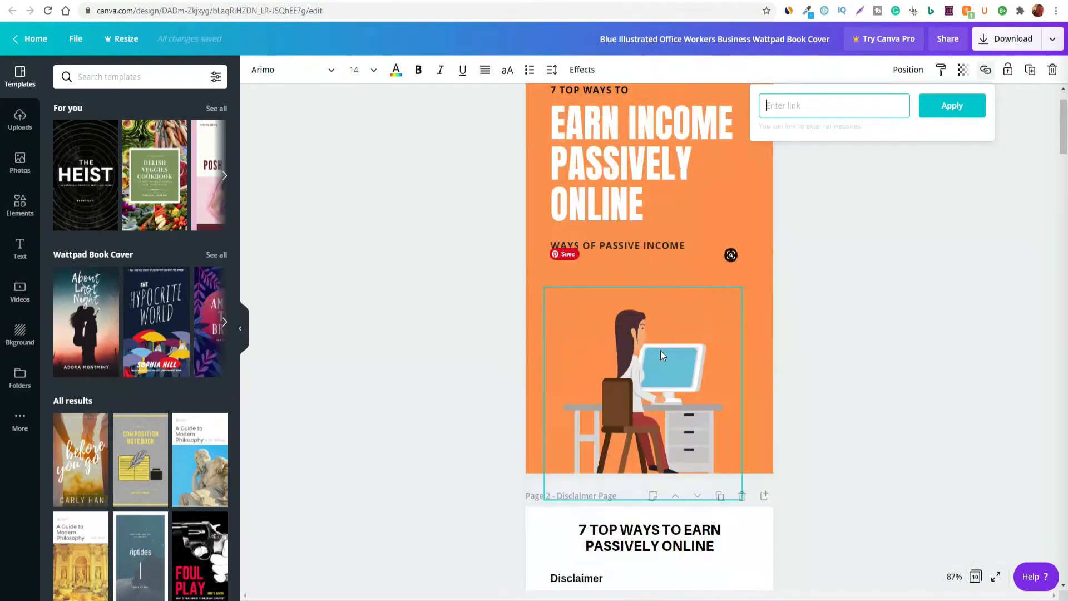
scroll(661, 354, "down", 2)
scroll(661, 354, "down", 7)
scroll(661, 355, "up", 9)
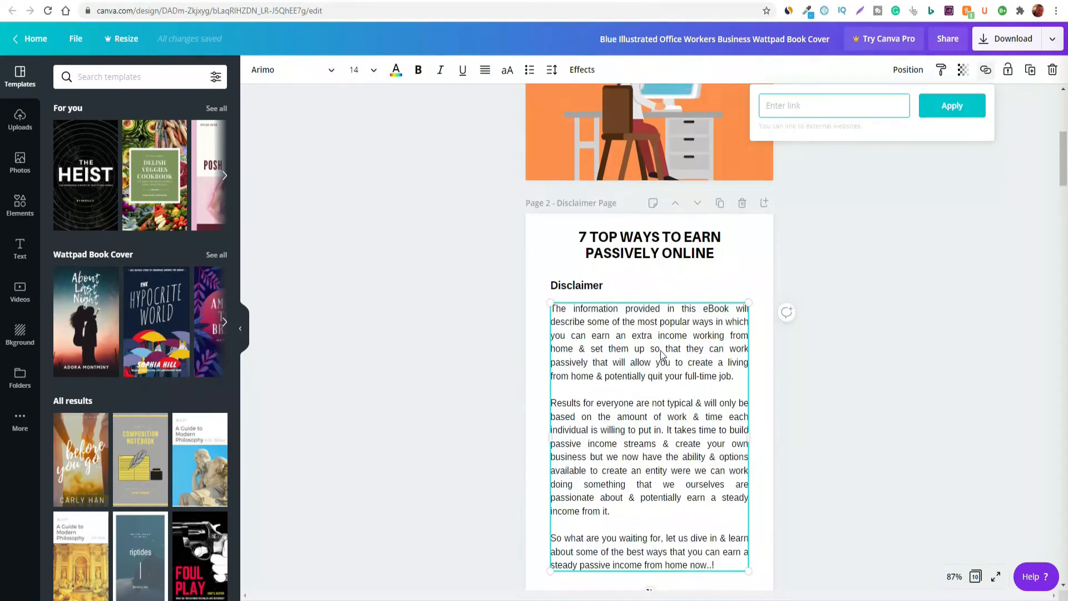
scroll(661, 354, "down", 2)
scroll(660, 350, "down", 1)
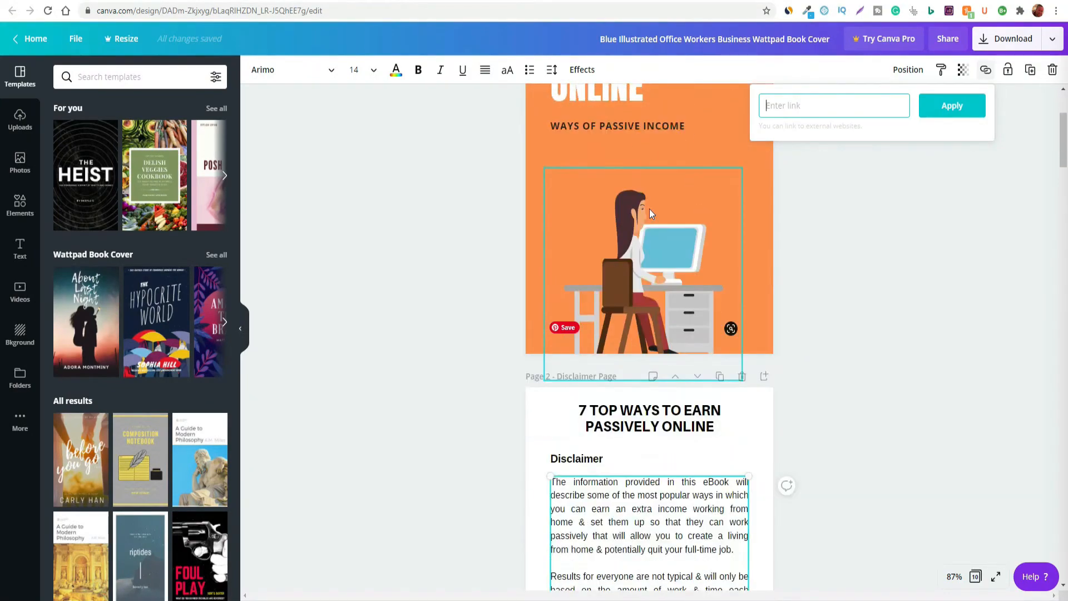
scroll(648, 334, "down", 6)
scroll(690, 436, "down", 3)
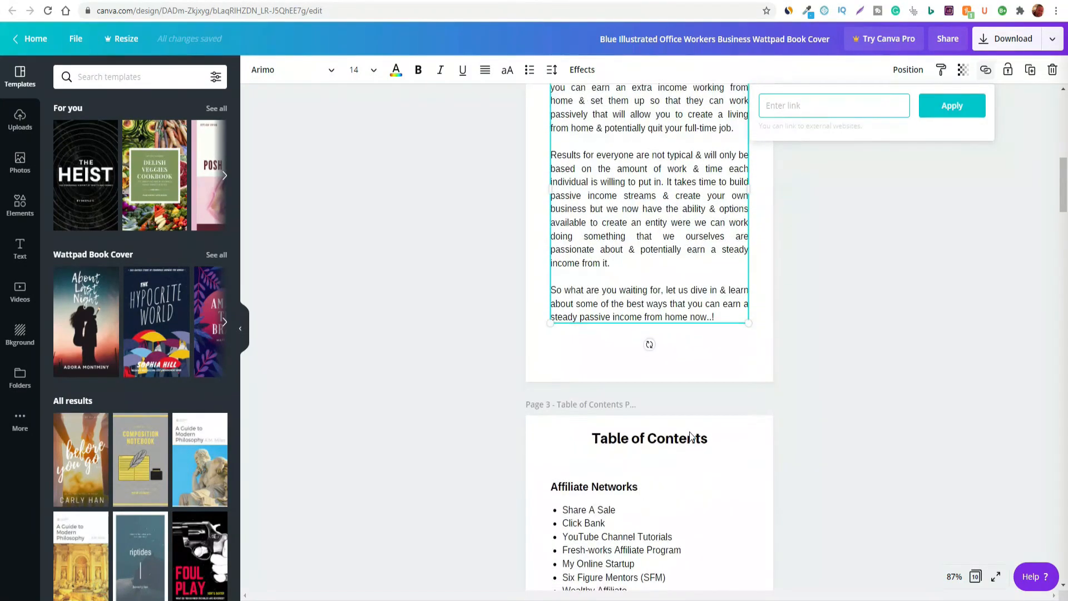
scroll(688, 433, "down", 5)
scroll(687, 432, "up", 6)
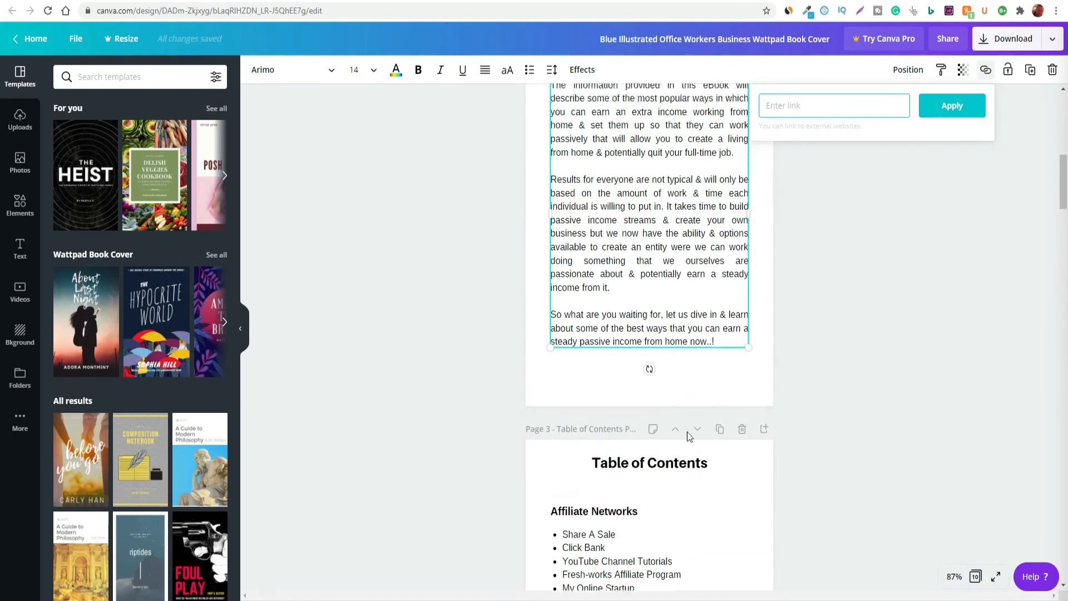
scroll(687, 432, "up", 10)
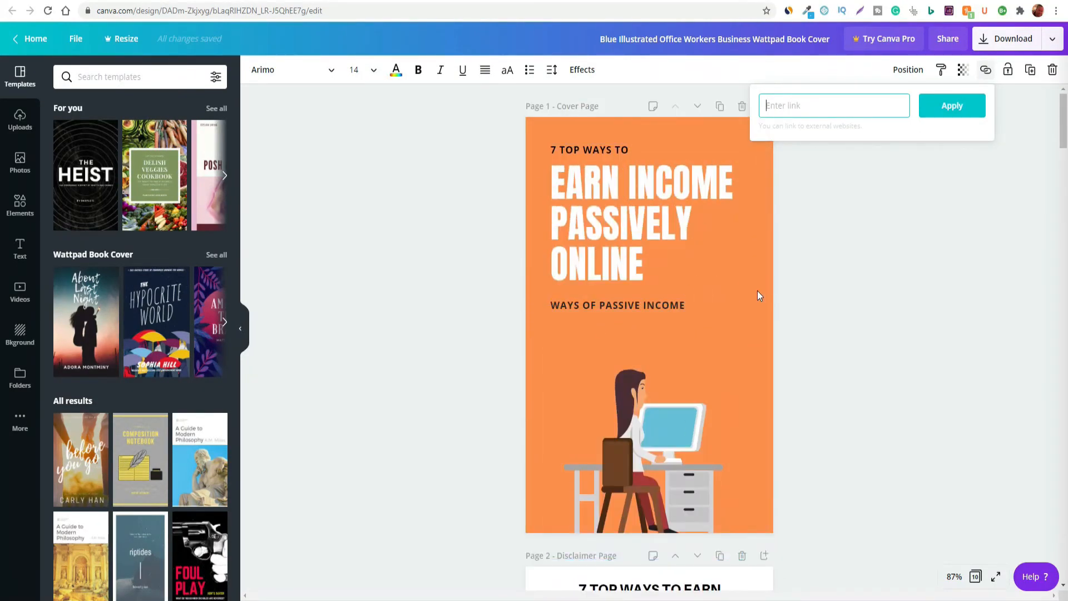
left_click(856, 273)
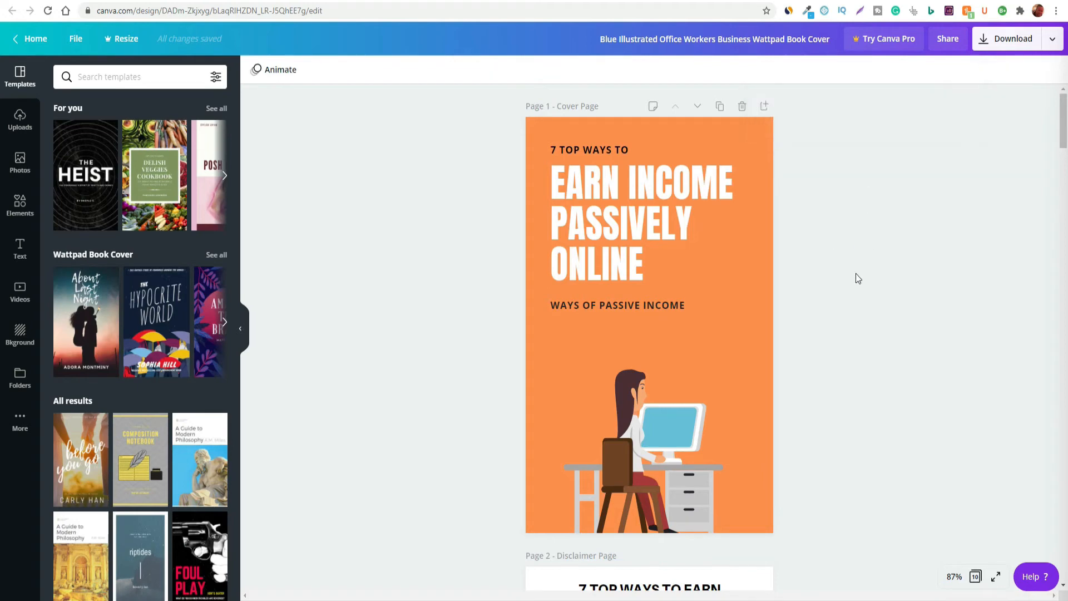
Look through the eBook again from the cover to the affiliate networks in the table of contents
scroll(846, 290, "down", 1)
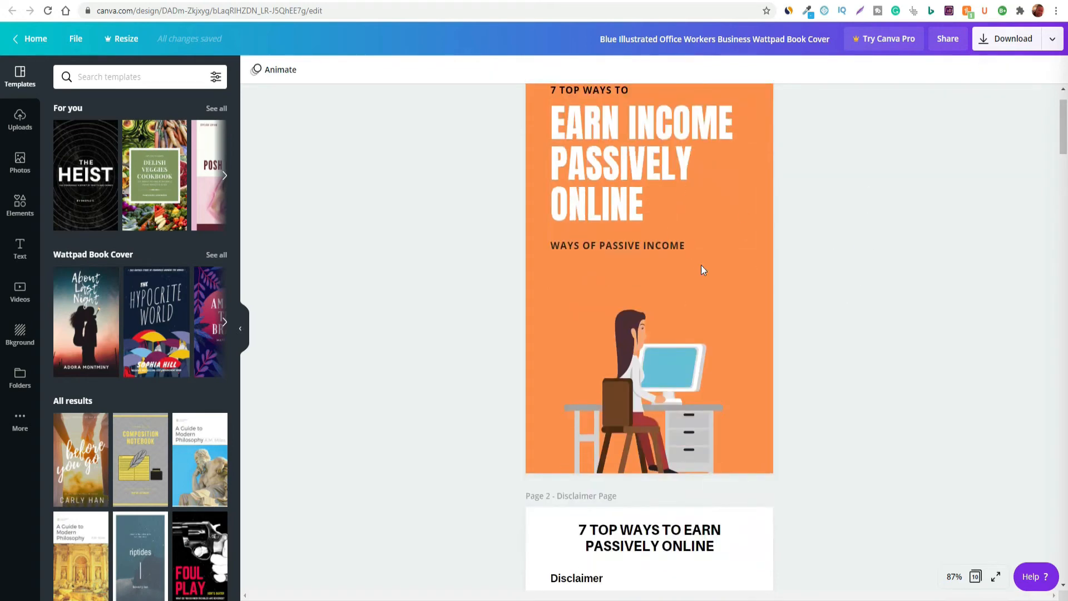
scroll(780, 303, "down", 10)
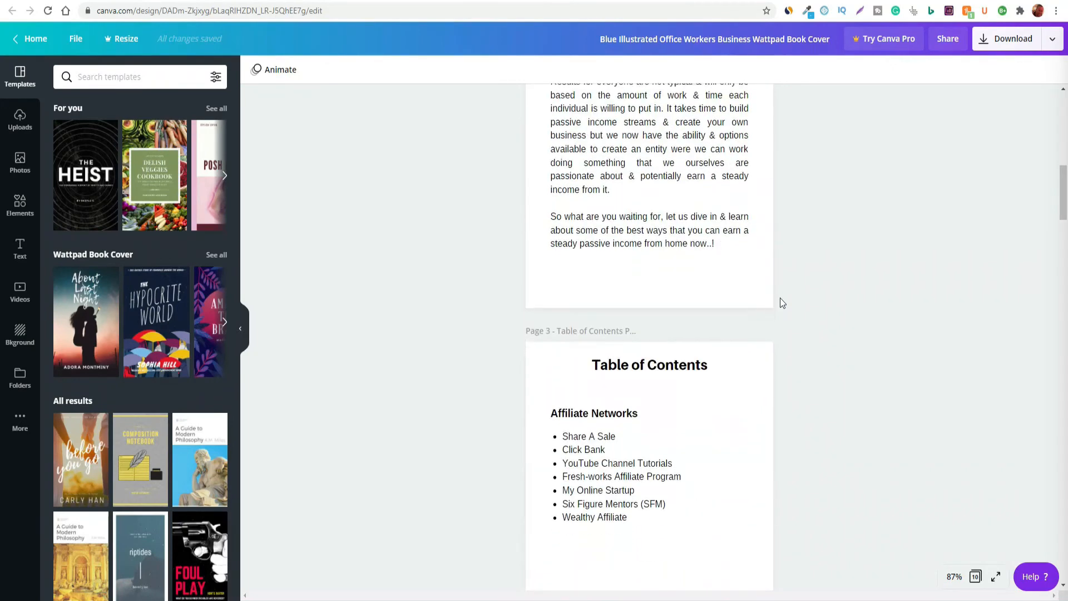
scroll(726, 358, "down", 4)
scroll(873, 409, "up", 9)
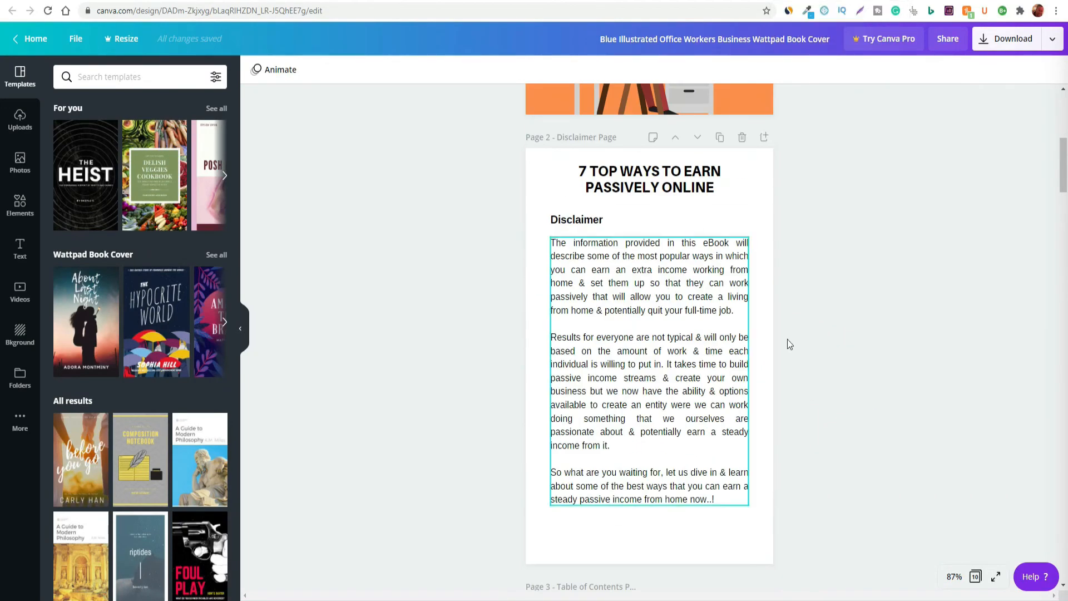
scroll(722, 398, "down", 5)
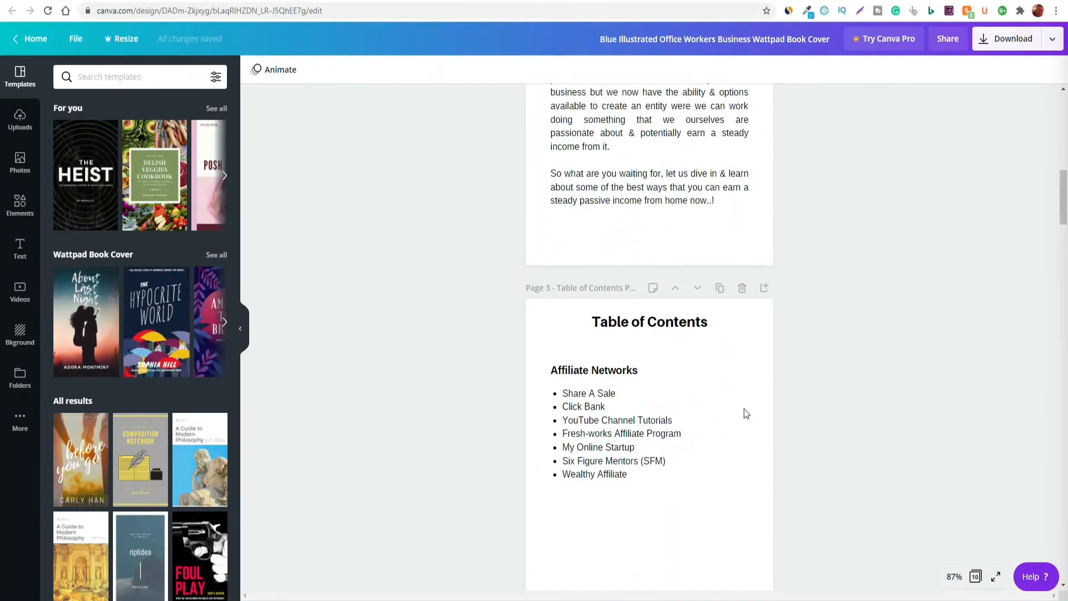
Switch to the AWeber form editor and examine the newsletter sign-up form's banner image and its Name and Email fields
left_click(894, 1)
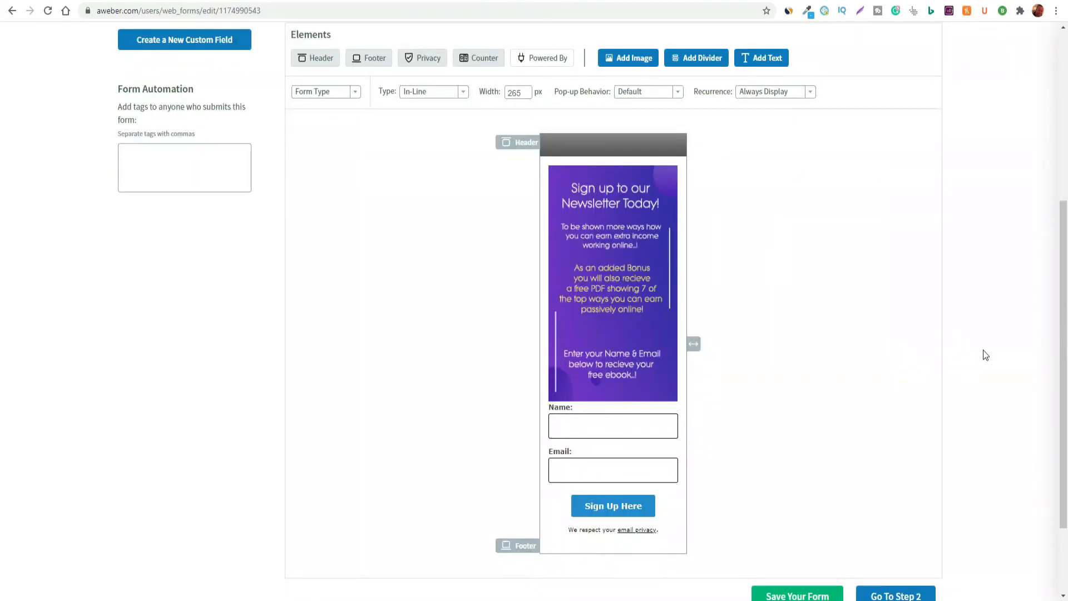
mouse_move(629, 288)
scroll(826, 351, "up", 5)
scroll(857, 387, "down", 3)
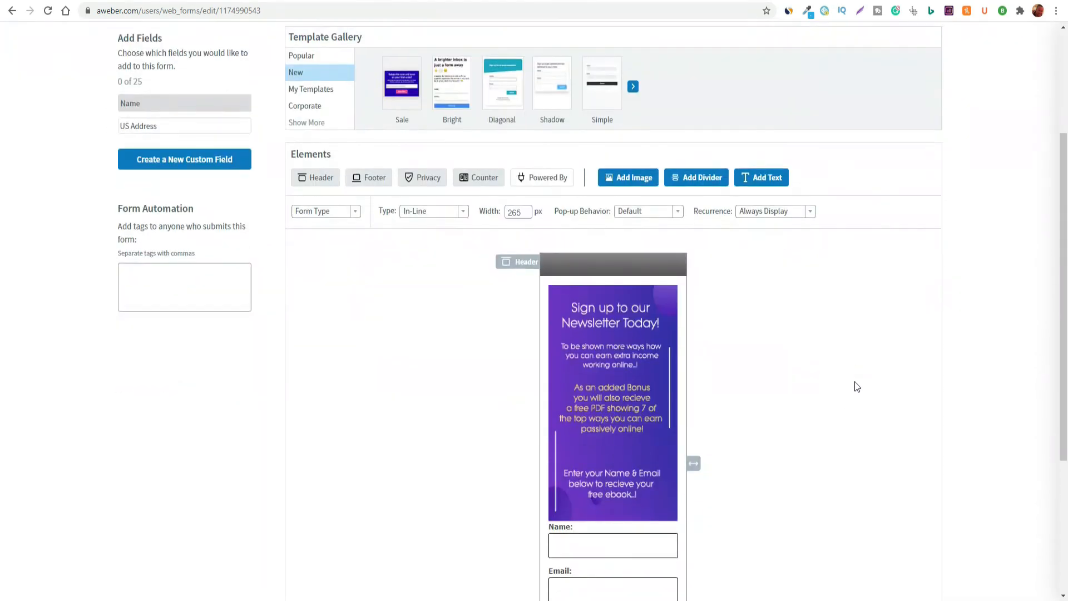
scroll(857, 387, "down", 1)
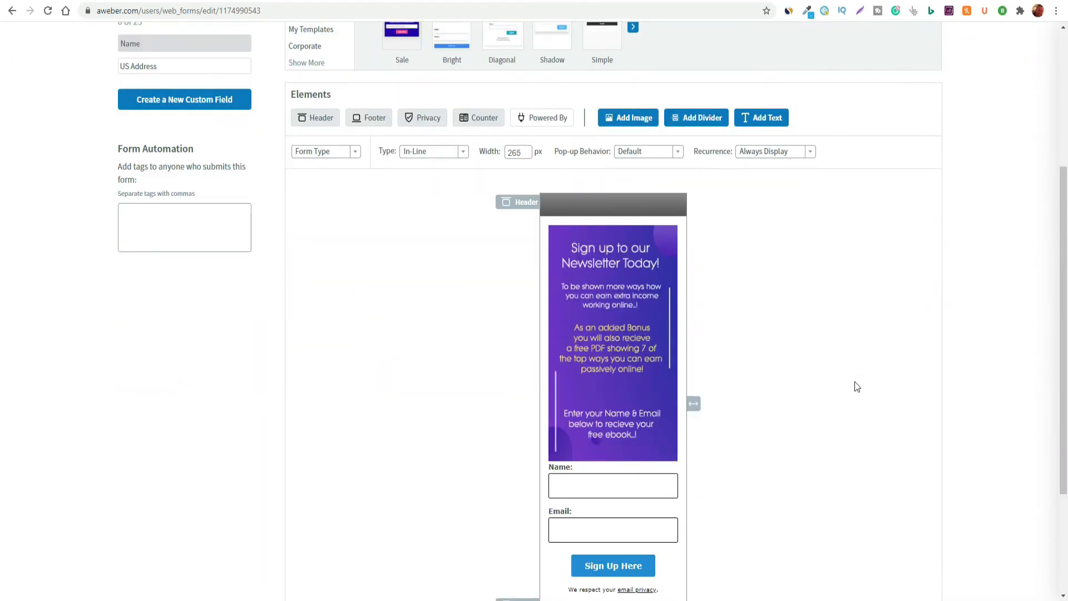
scroll(860, 378, "down", 1)
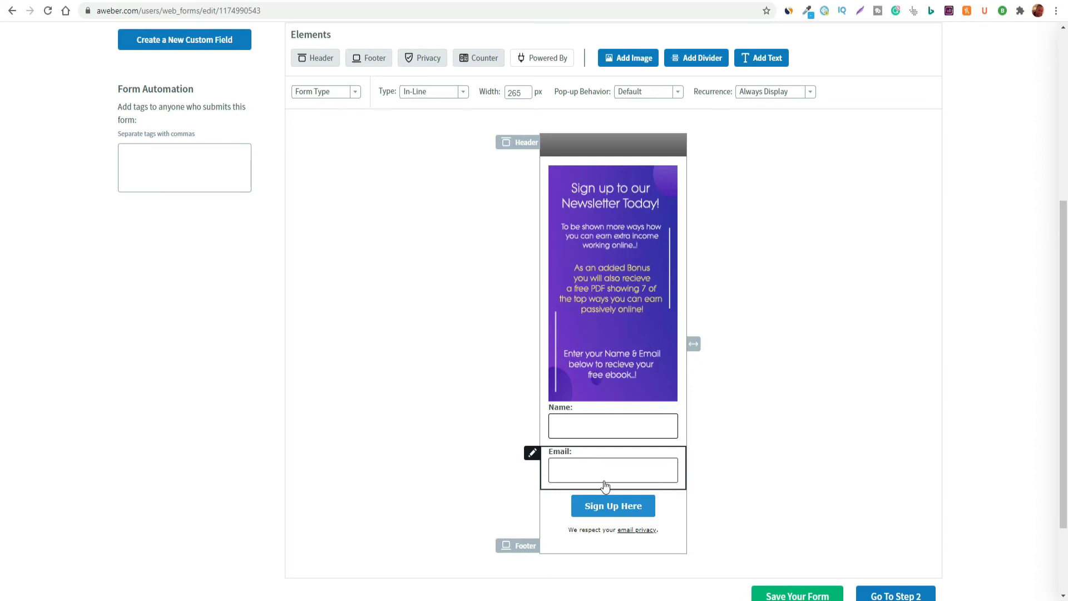
Review the form's Design page from the template gallery and form elements down to the save and next-step options
scroll(605, 486, "up", 5)
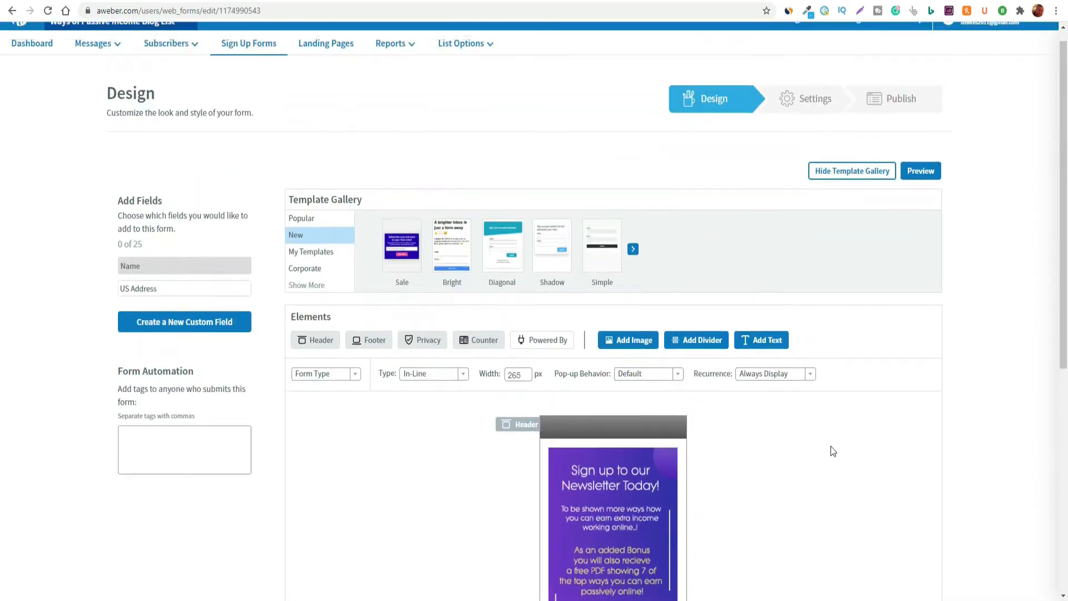
scroll(762, 486, "down", 4)
mouse_move(666, 462)
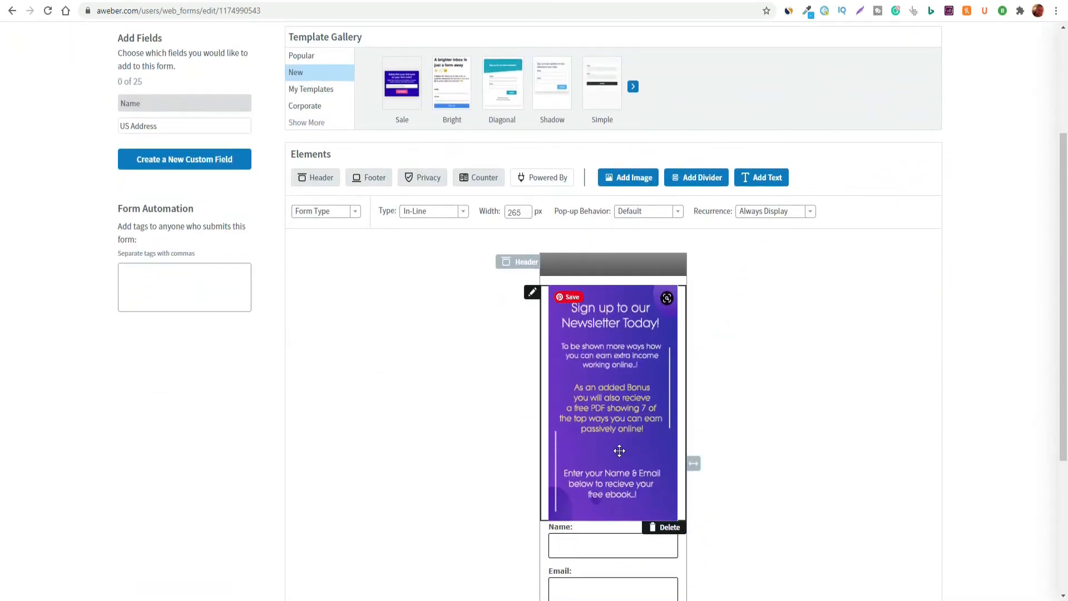
scroll(595, 482, "down", 2)
scroll(298, 143, "up", 5)
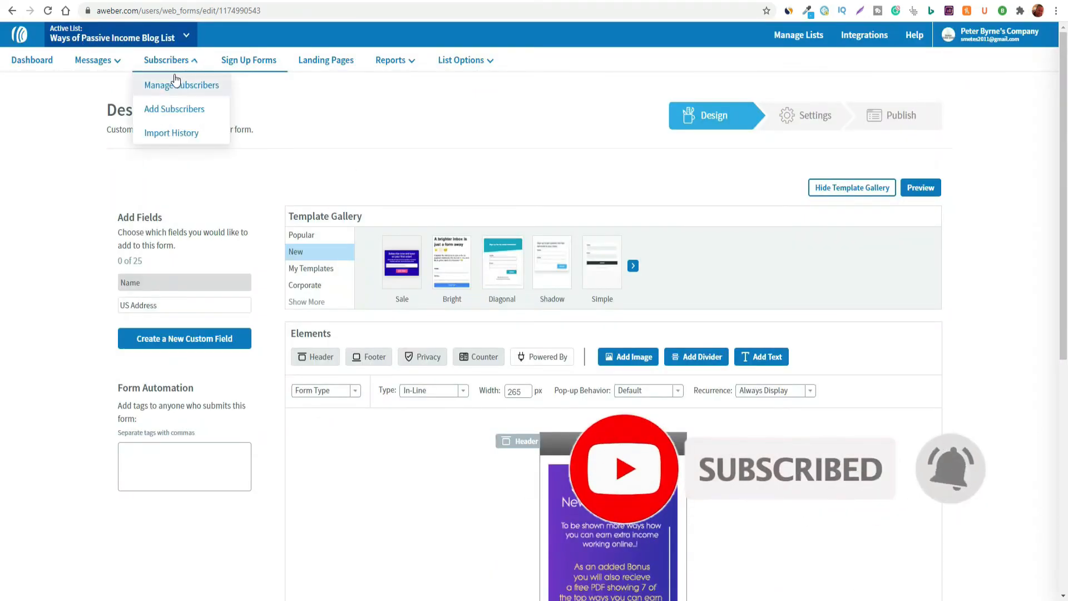
scroll(358, 162, "down", 5)
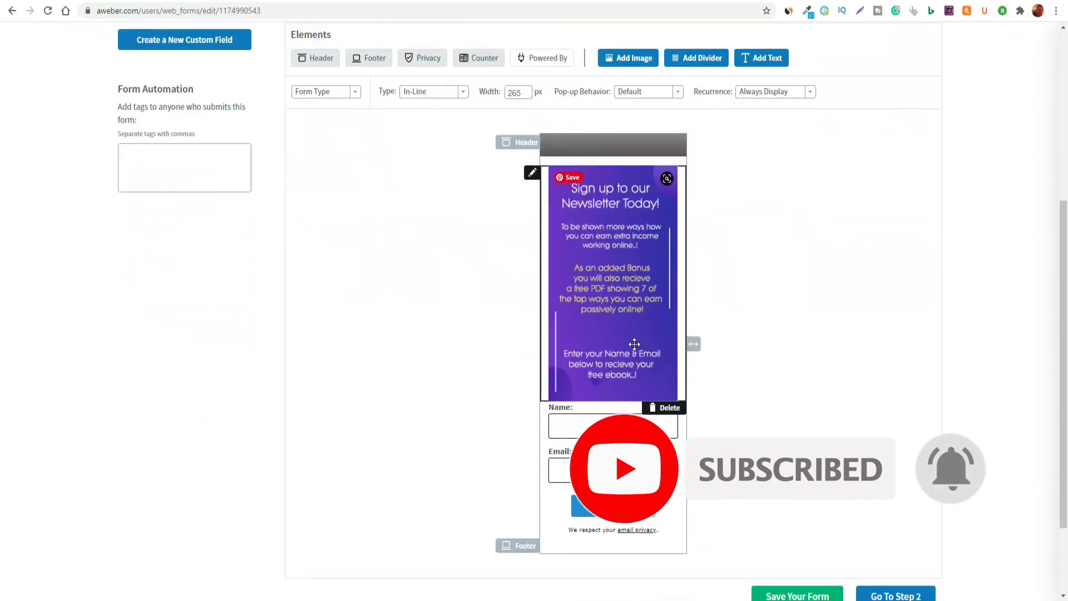
scroll(641, 359, "down", 1)
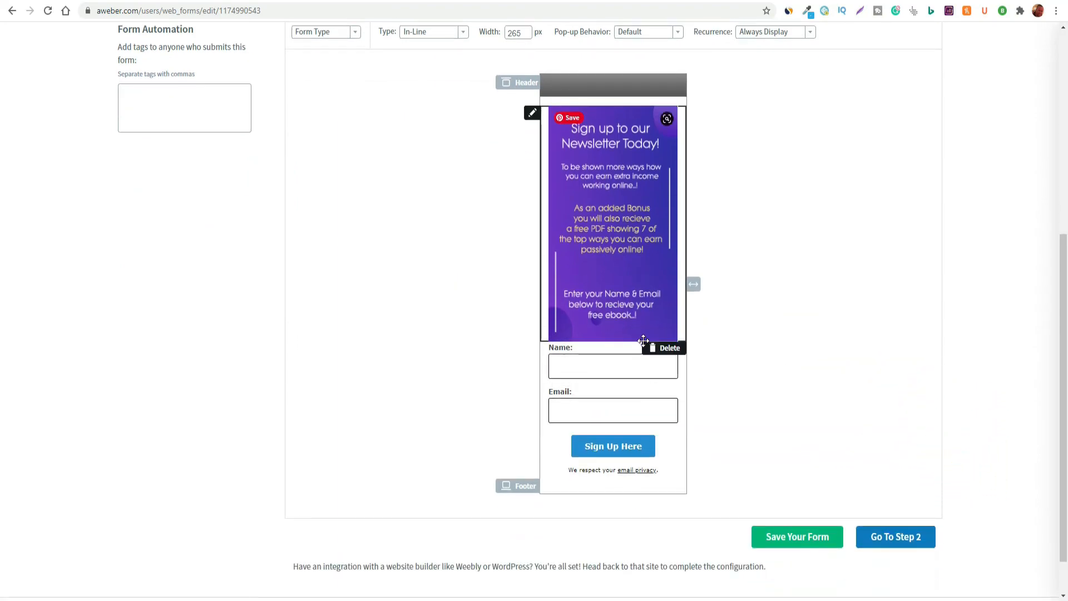
scroll(606, 329, "up", 5)
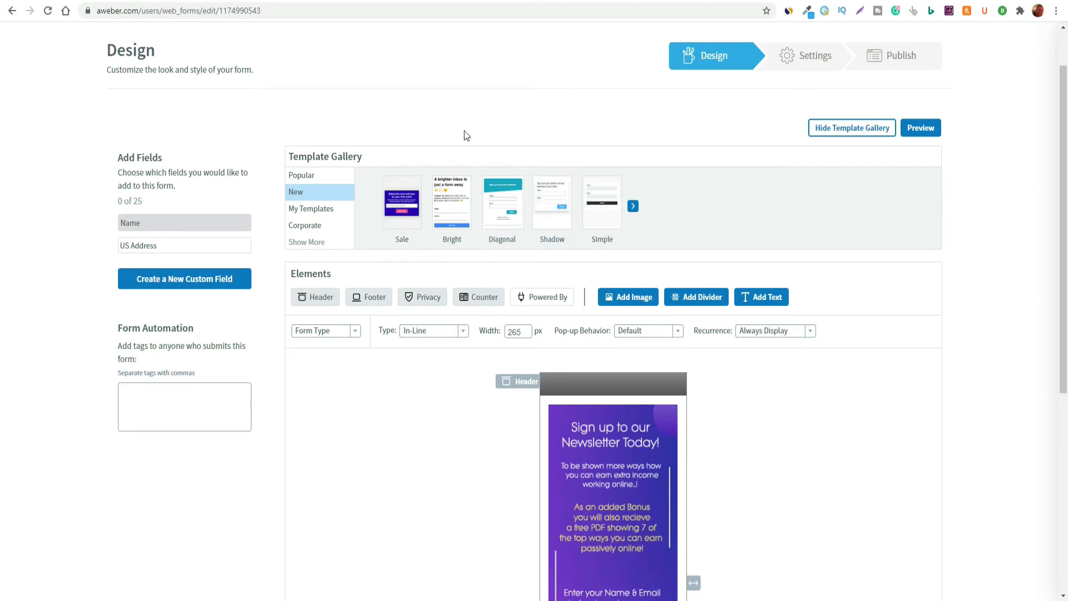
scroll(430, 183, "up", 1)
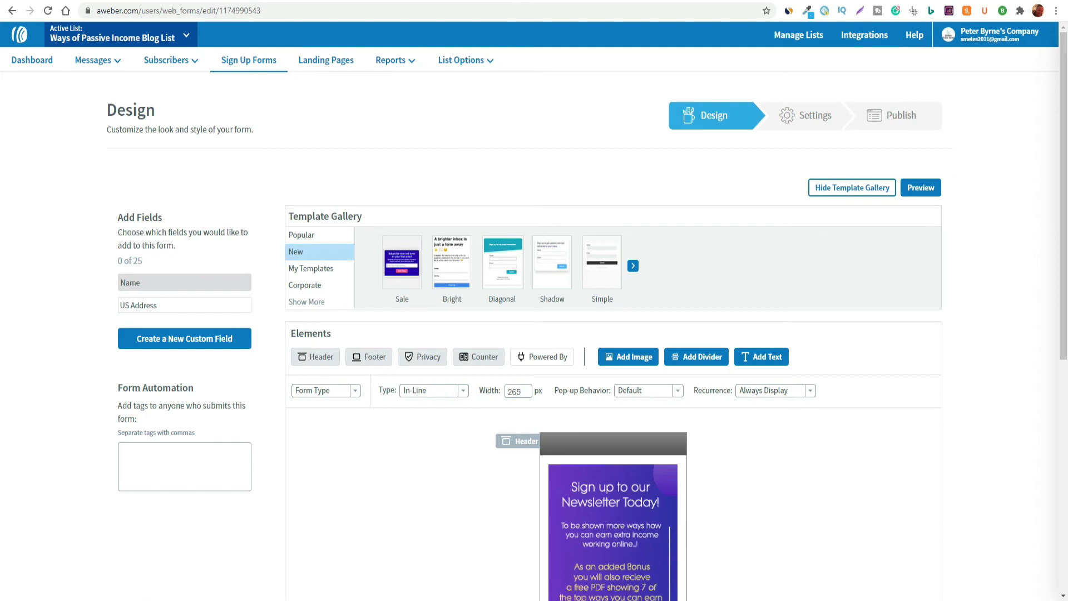
View the Hidden Online Living opt-in page and return to AWeber to examine the newsletter form's free eBook offer
key("ctrl+Tab")
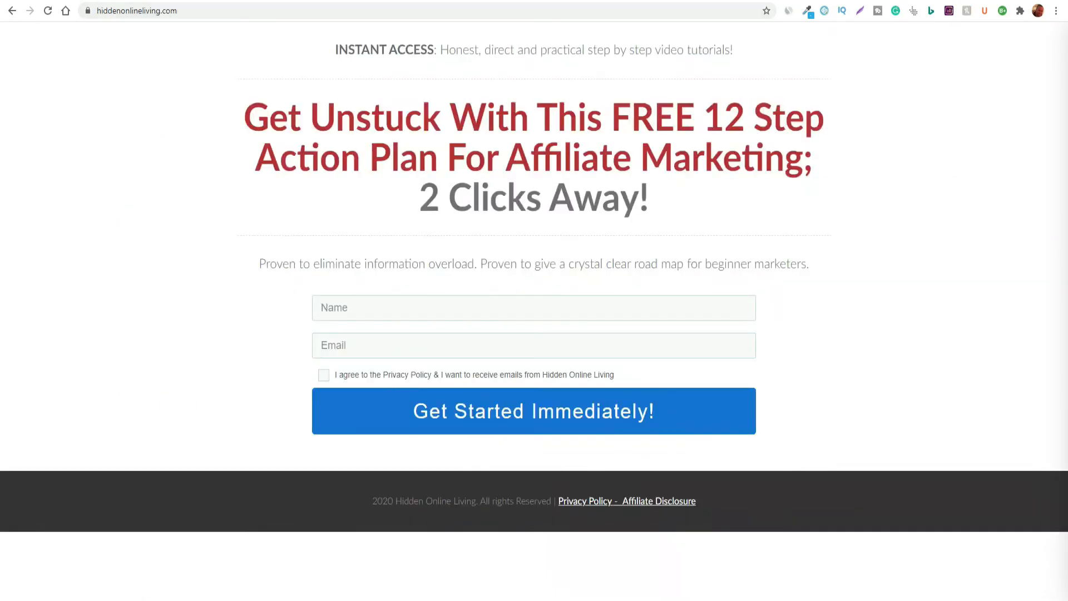
left_click(875, 1)
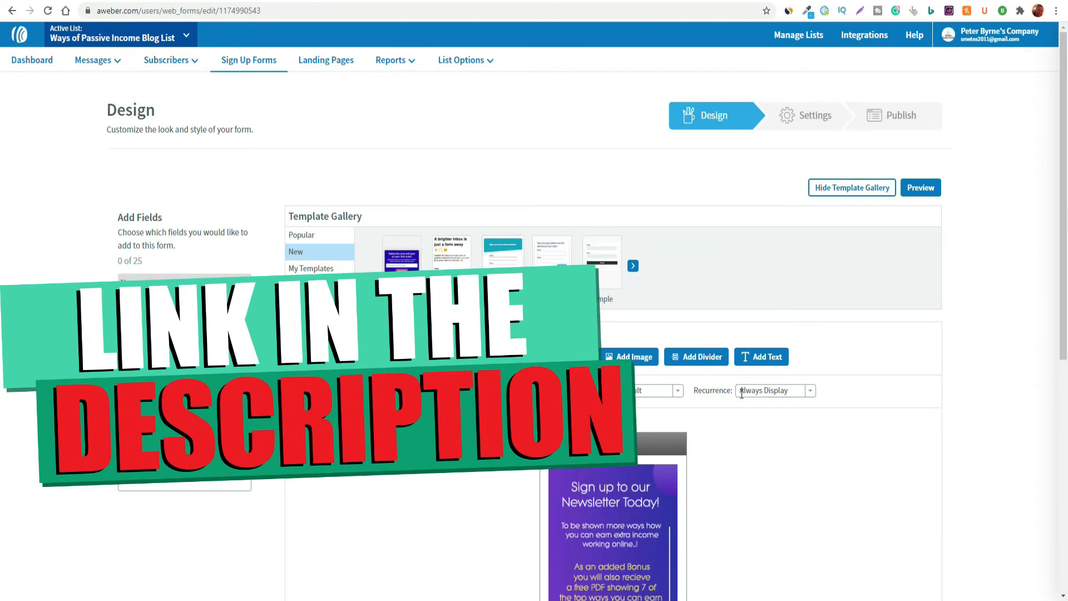
scroll(772, 432, "down", 1)
scroll(771, 431, "down", 4)
scroll(664, 337, "down", 3)
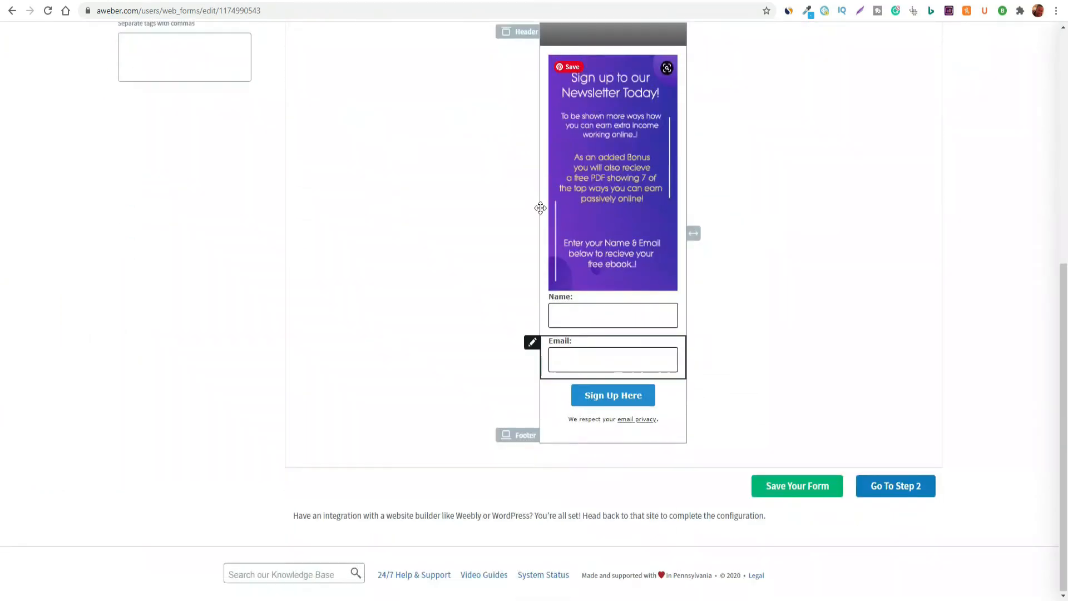
scroll(895, 408, "up", 1)
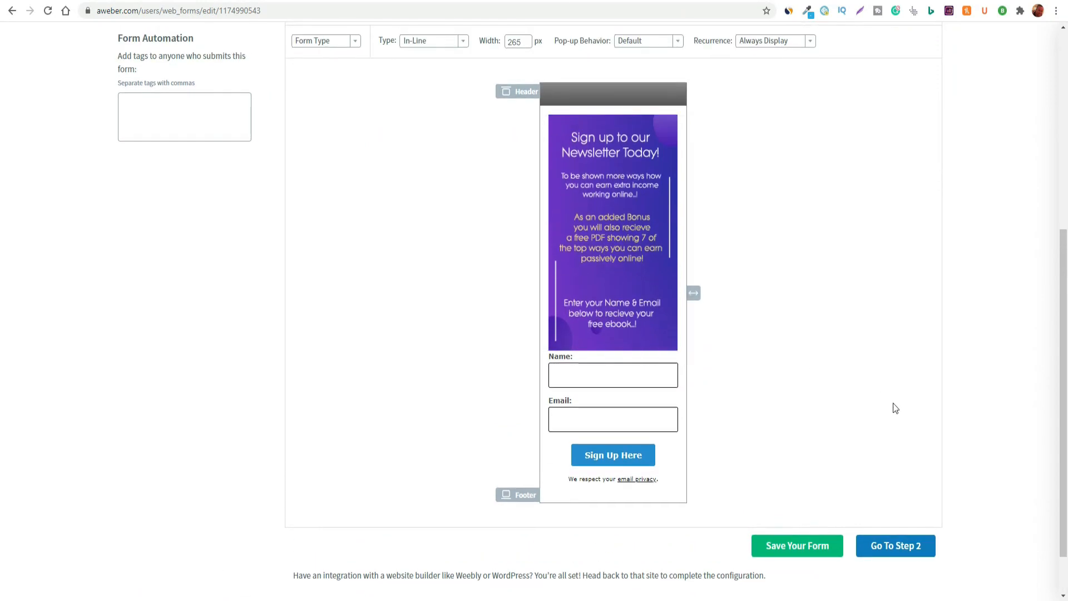
mouse_move(615, 317)
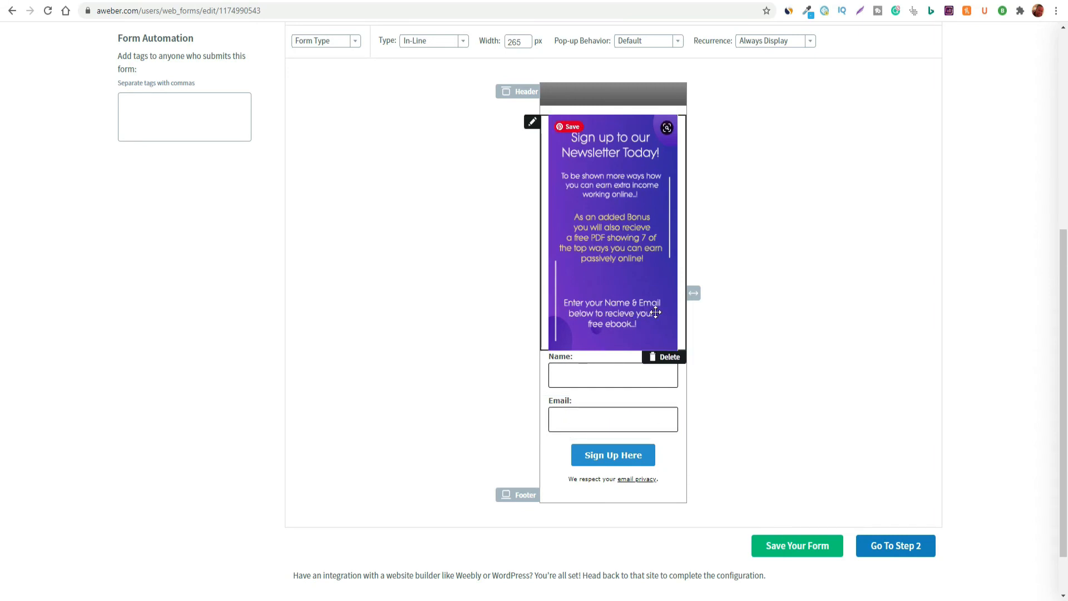
scroll(762, 356, "up", 2)
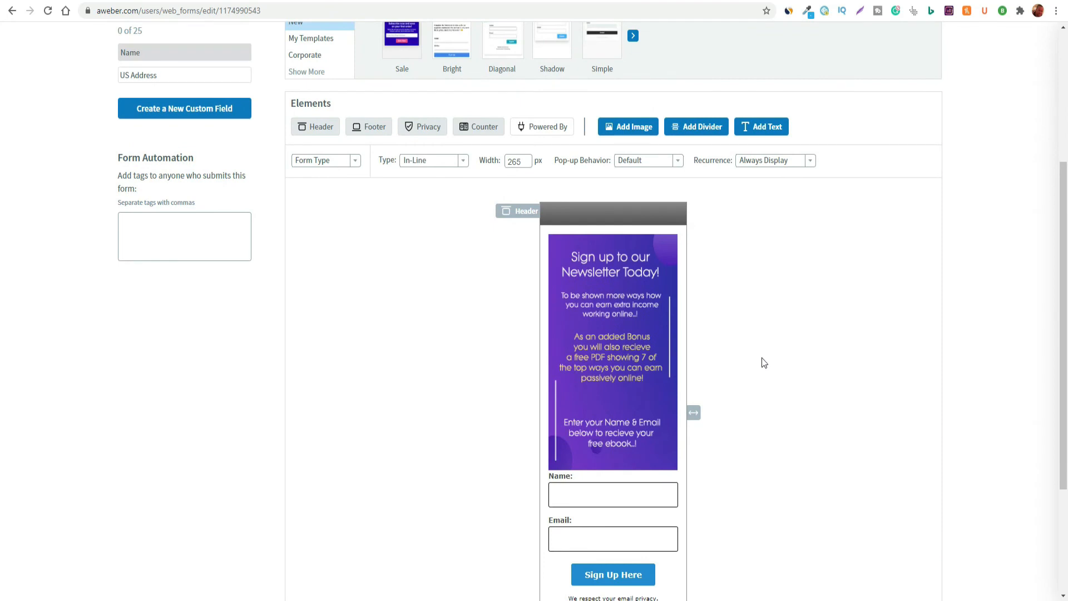
Examine the AWeber newsletter form from its banner text through the Name and Email fields to the sign-up button and footer
scroll(763, 361, "down", 1)
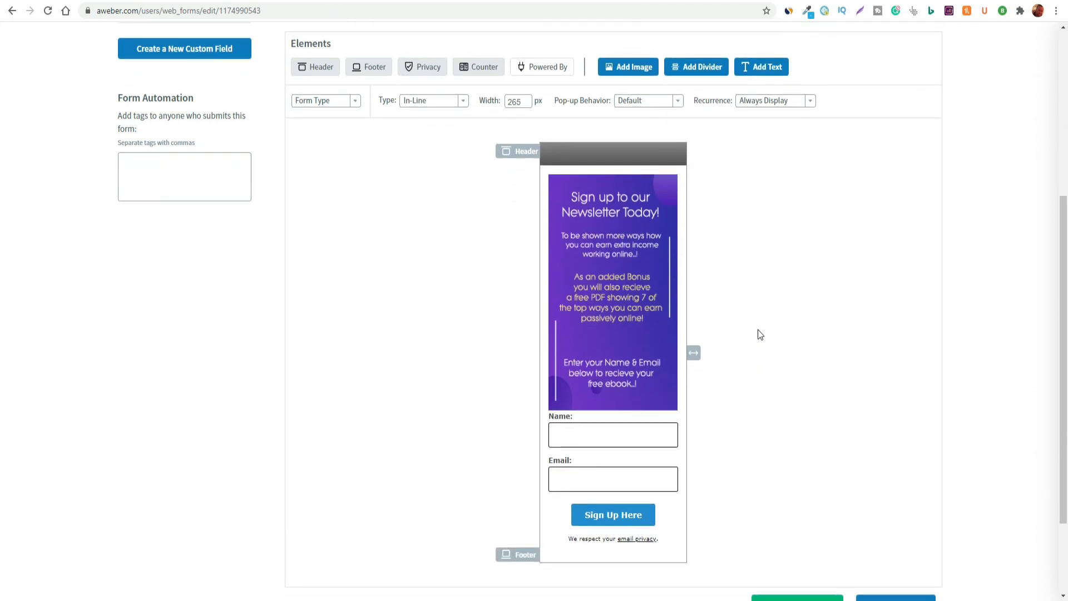
scroll(758, 334, "down", 2)
mouse_move(638, 382)
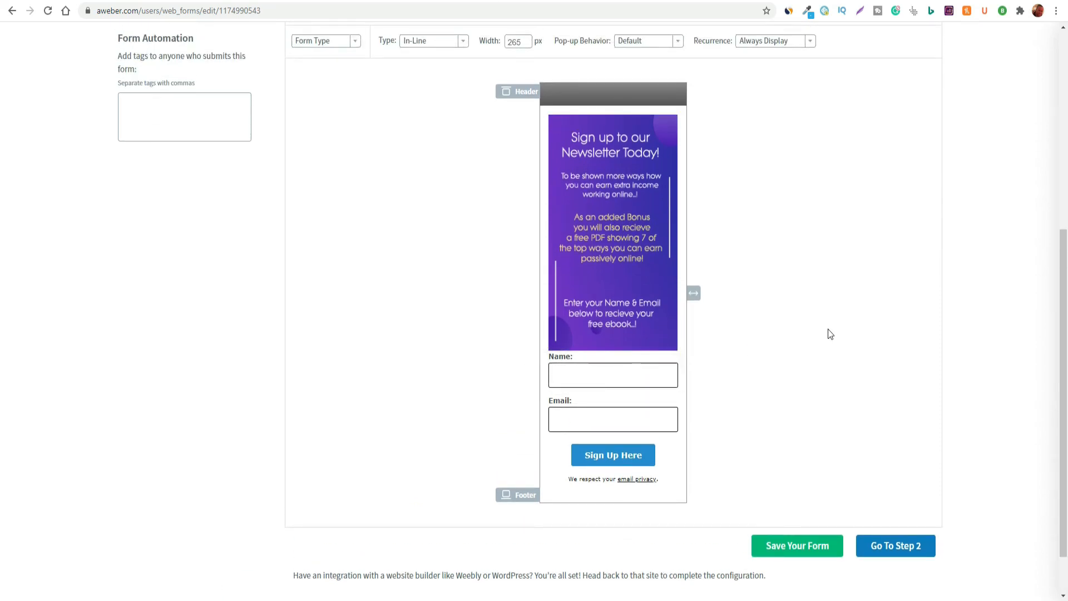
scroll(776, 233, "up", 2)
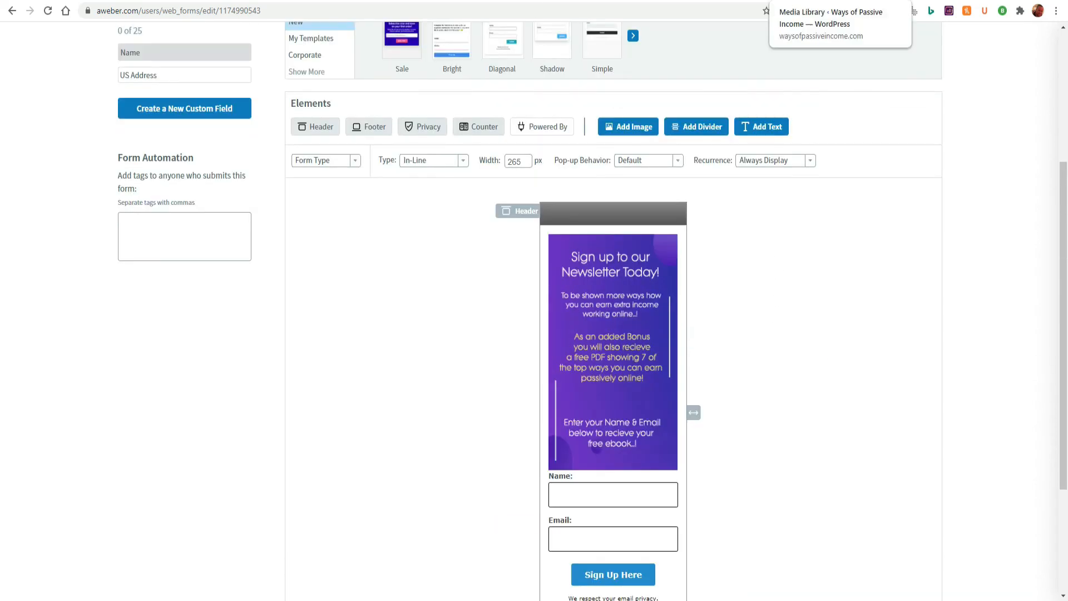
View the Ways of Passive Income media library and the Email Sequence Part 1 page, and return to the AWeber form editor
left_click(812, 1)
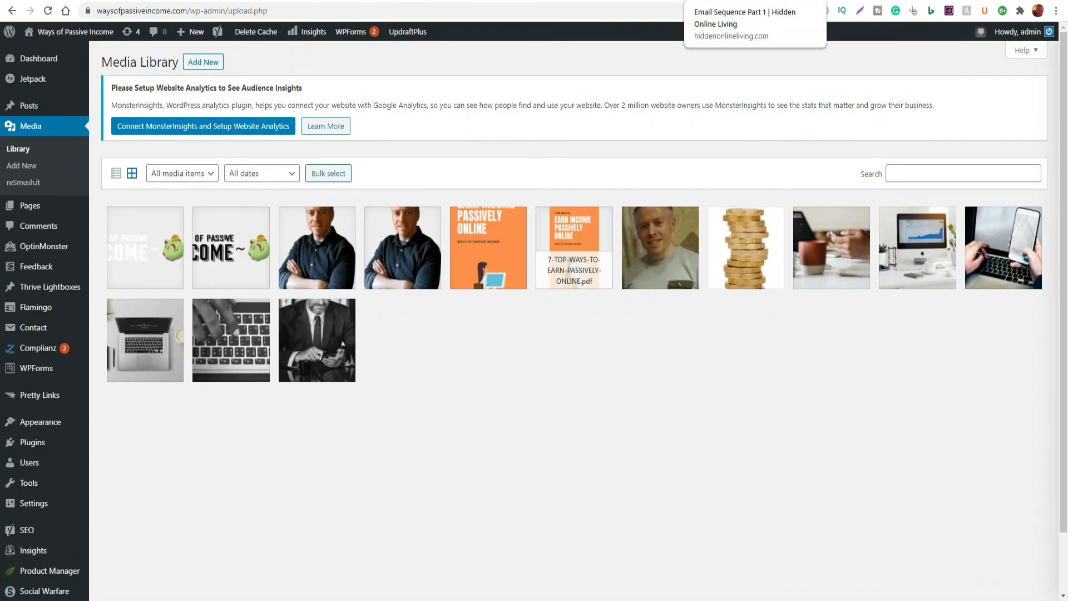
left_click(723, 1)
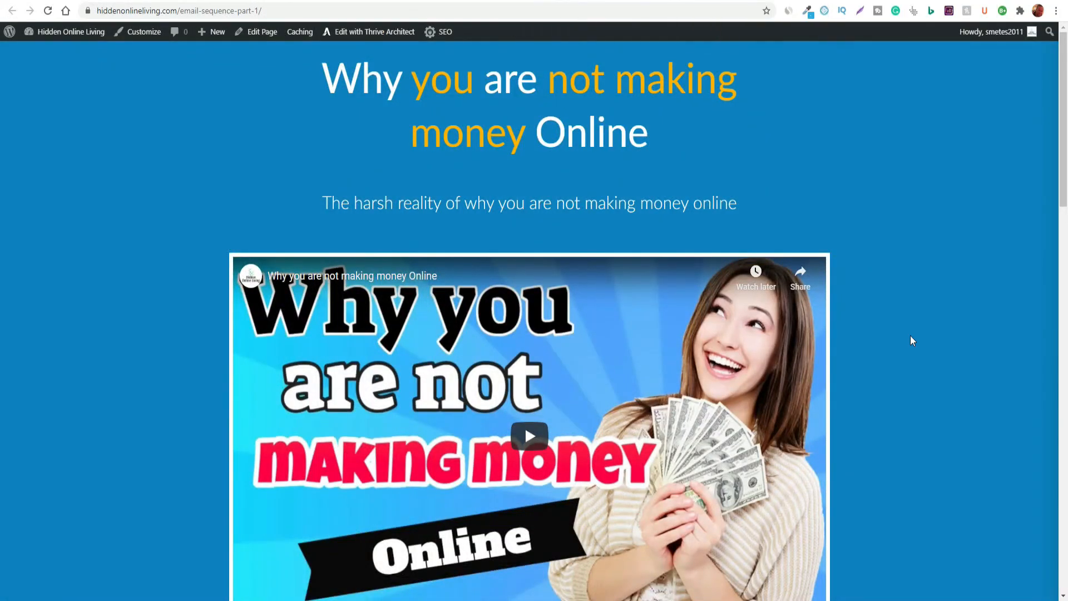
left_click(898, 1)
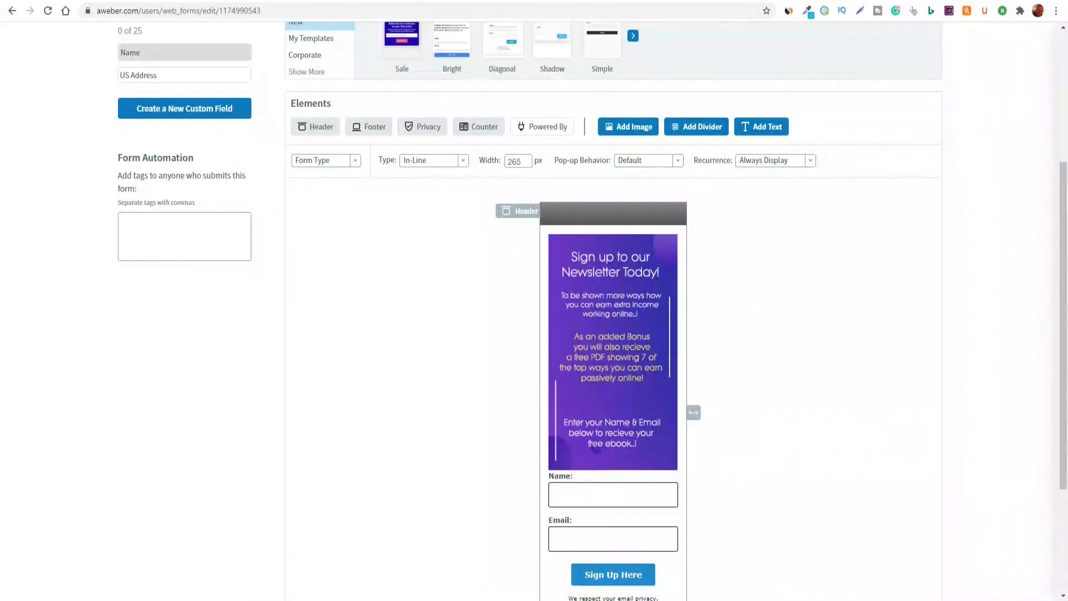
scroll(863, 252, "down", 1)
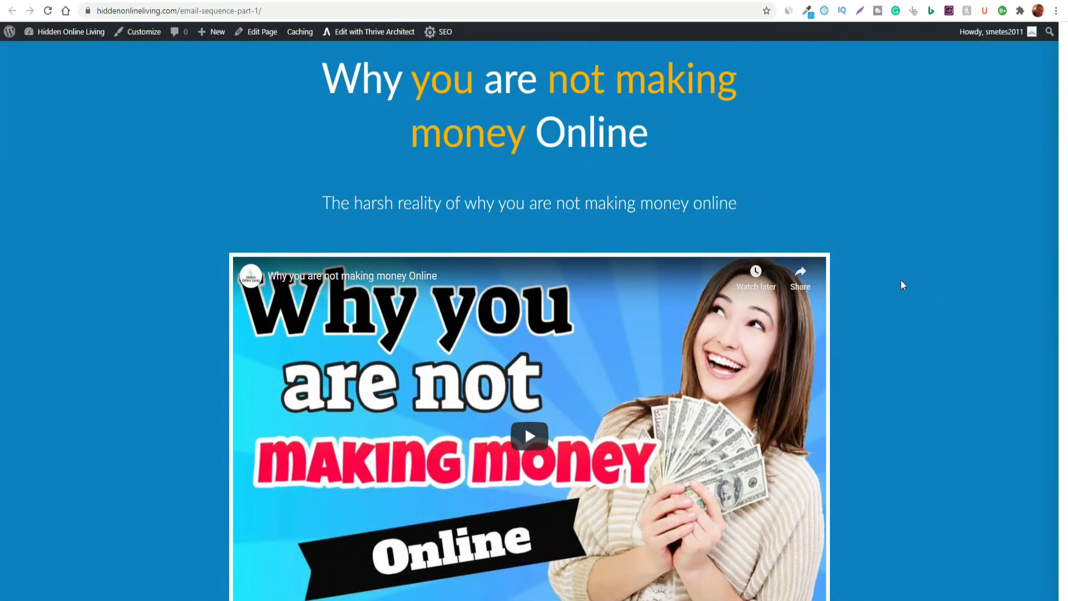
Review the Email Sequence Part 1 page's video and feedback section, and look over the AWeber form's layout and template gallery again
scroll(901, 281, "down", 3)
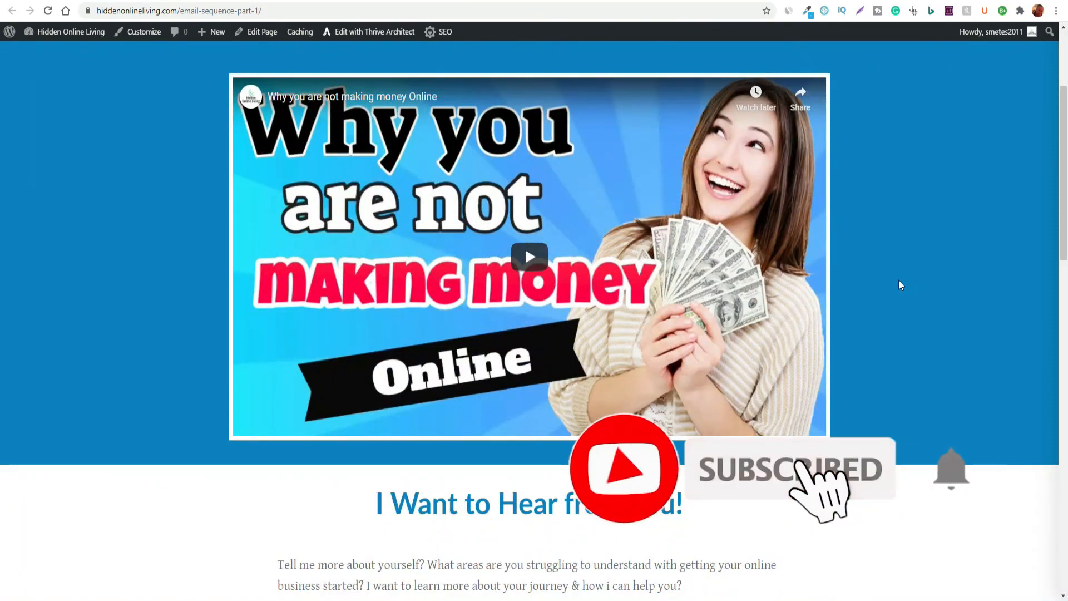
scroll(899, 285, "down", 6)
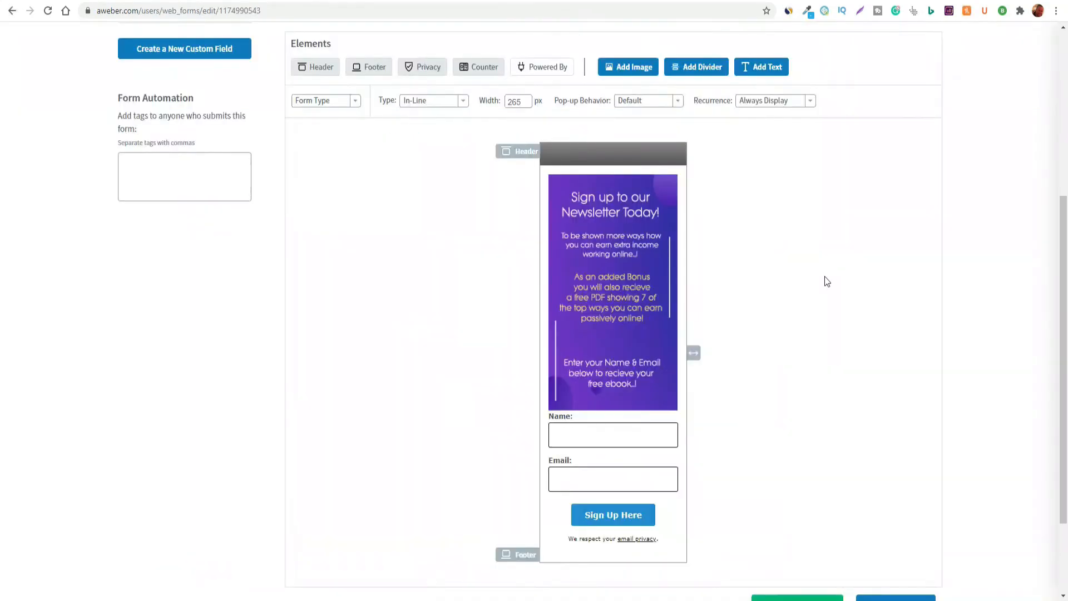
scroll(773, 417, "down", 1)
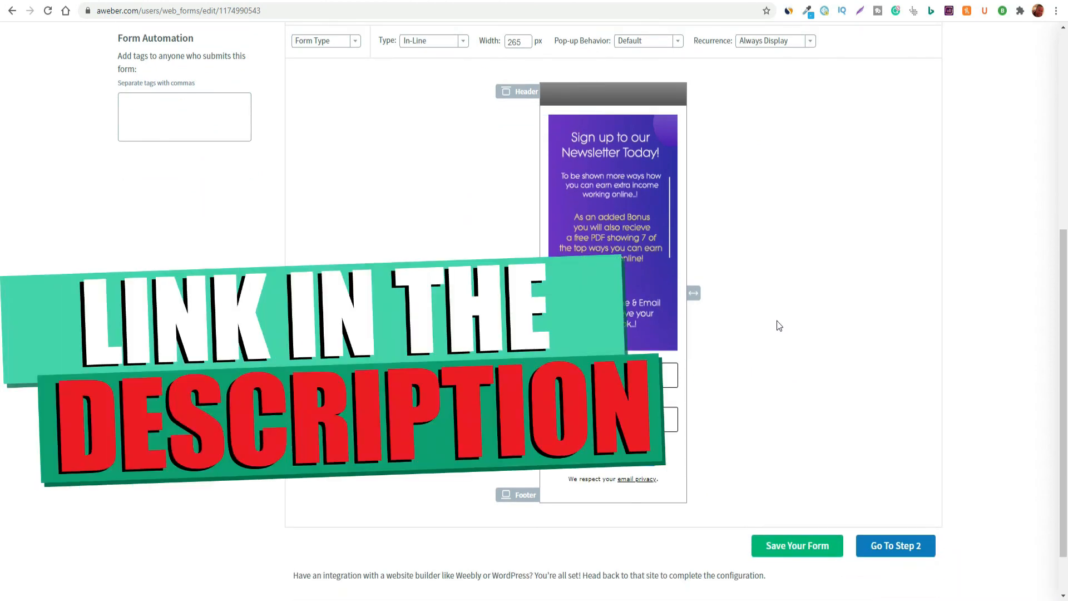
scroll(799, 395, "up", 5)
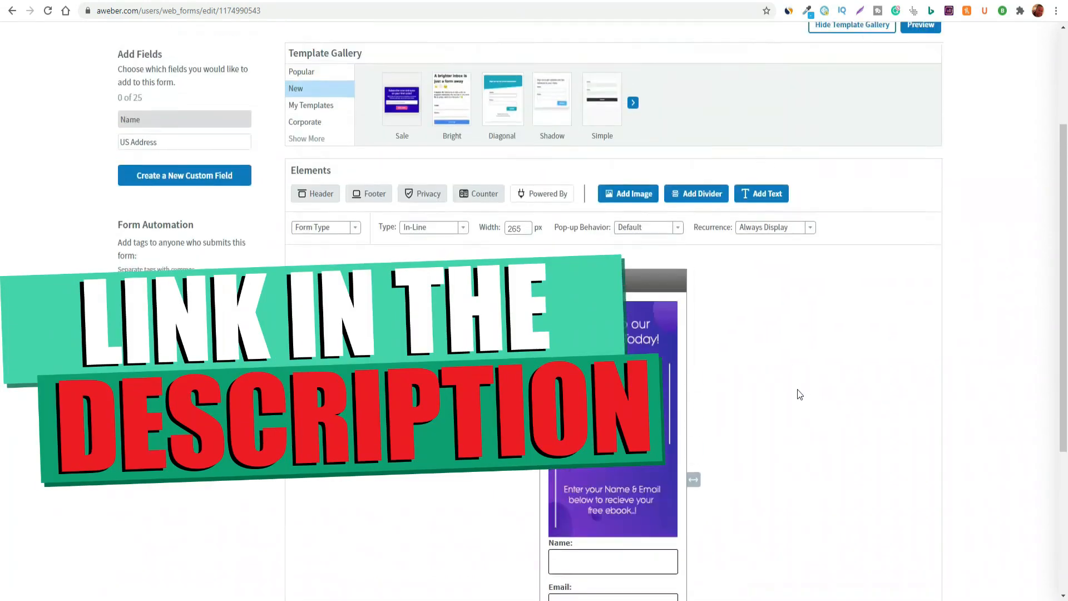